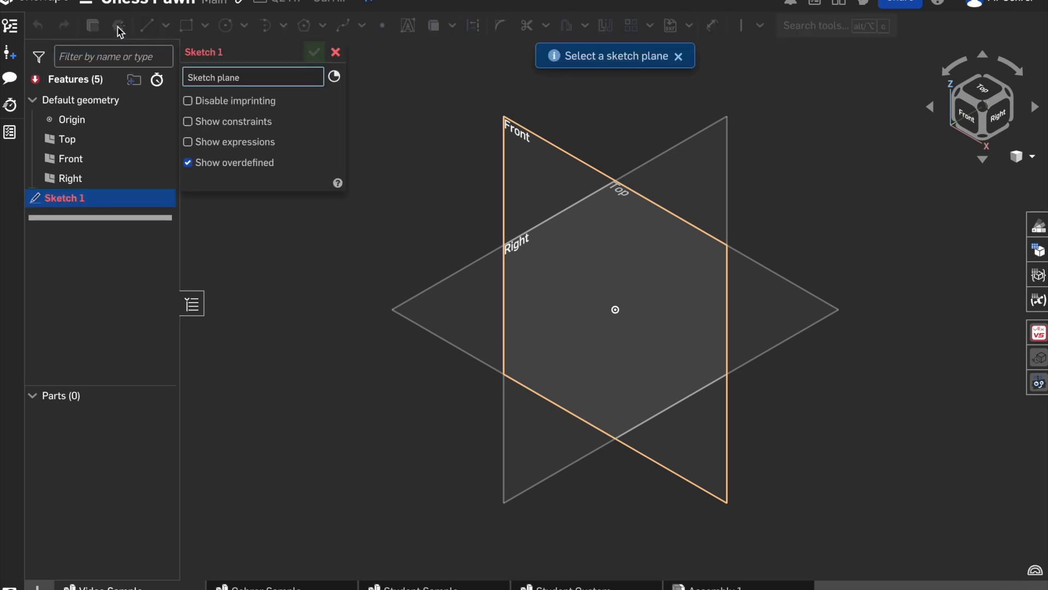
Place the sketch on the Front plane and draw a vertical line of length 38 upward from the origin.
{"action": "left_click", "coordinate": [519, 176]}
{"action": "key", "text": "n"}
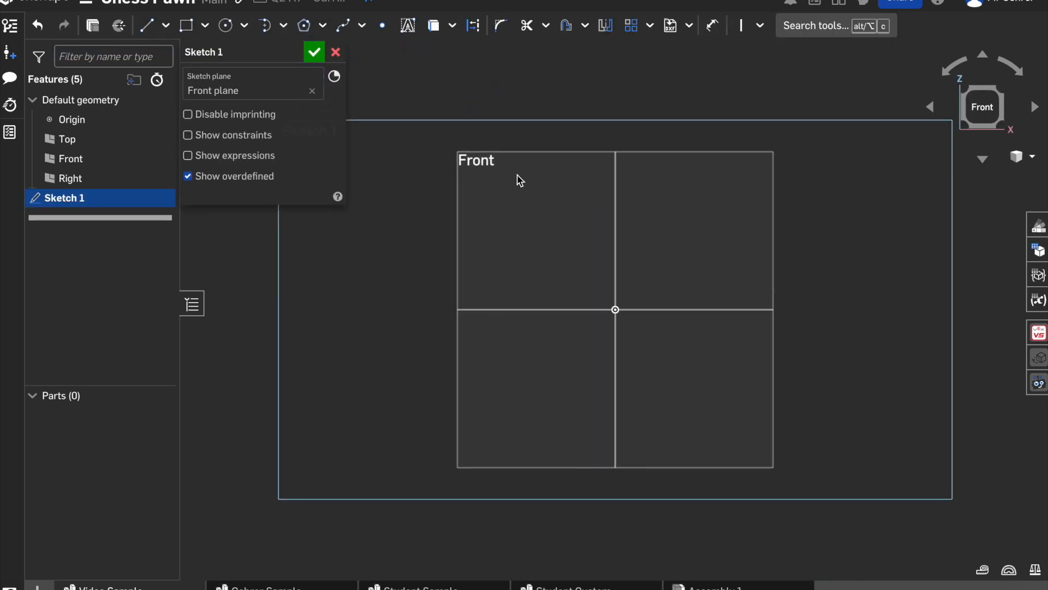
{"action": "key", "text": "l"}
{"action": "left_click", "coordinate": [615, 309]}
{"action": "left_click", "coordinate": [614, 200]}
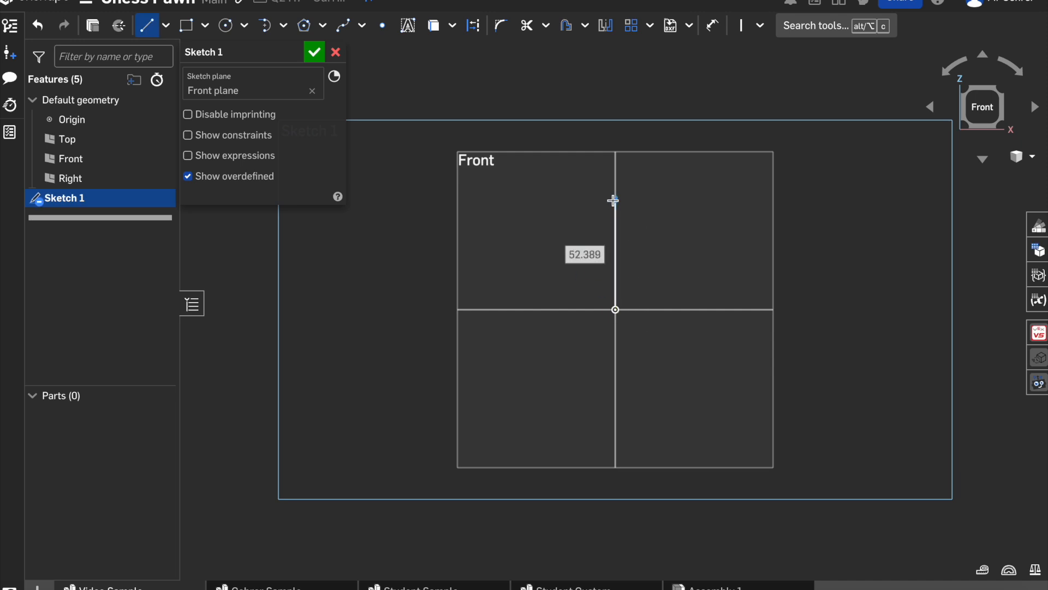
{"action": "type", "text": "38"}
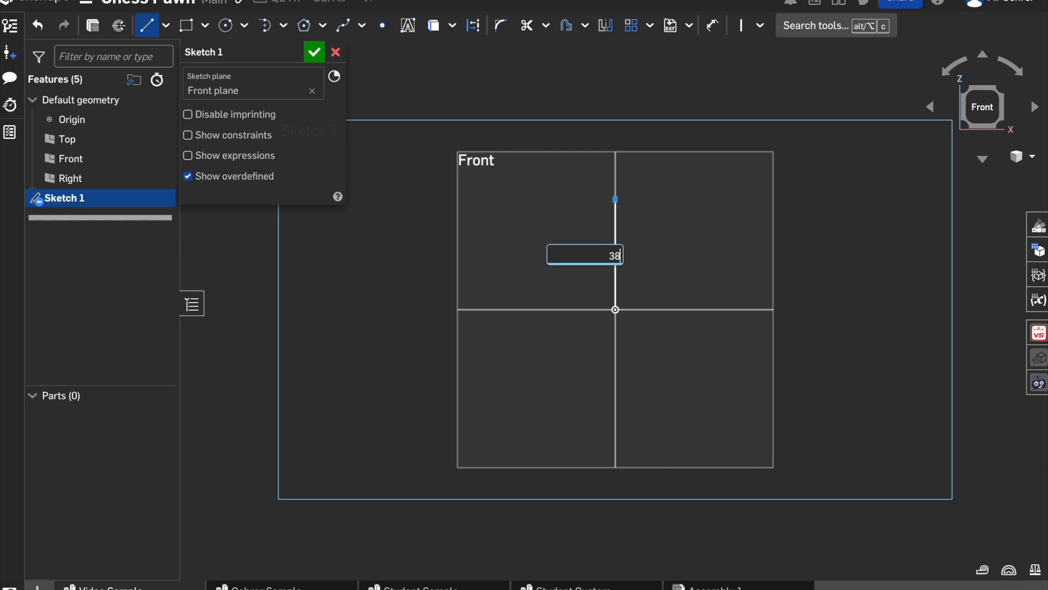
{"action": "key", "text": "Return"}
{"action": "key", "text": "g"}
{"action": "left_click", "coordinate": [615, 229]}
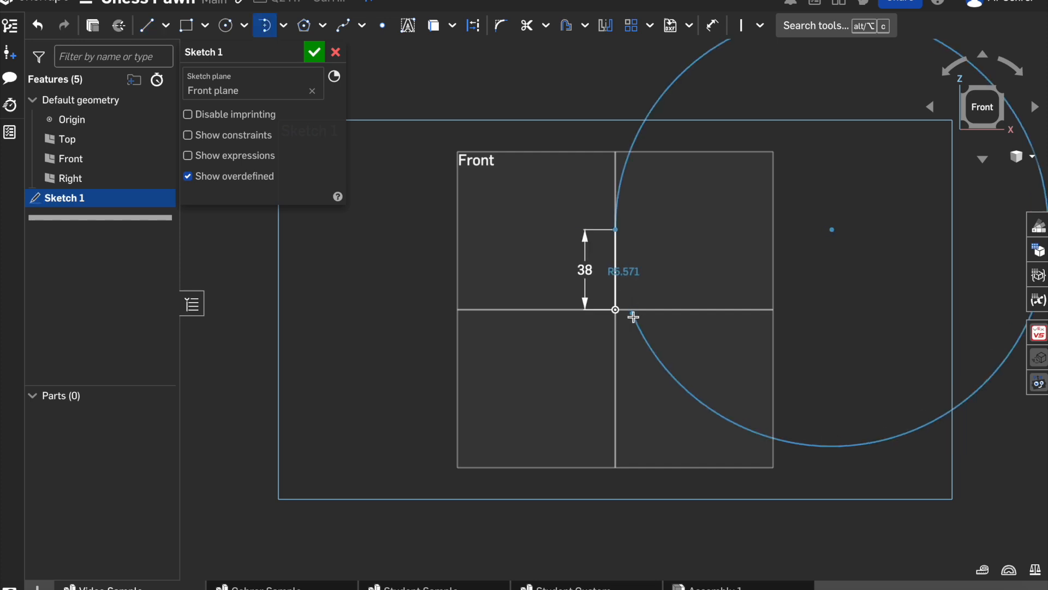
{"action": "scroll", "coordinate": [653, 339], "scroll_direction": "down", "scroll_amount": 3}
{"action": "scroll", "coordinate": [631, 313], "scroll_direction": "up", "scroll_amount": 6}
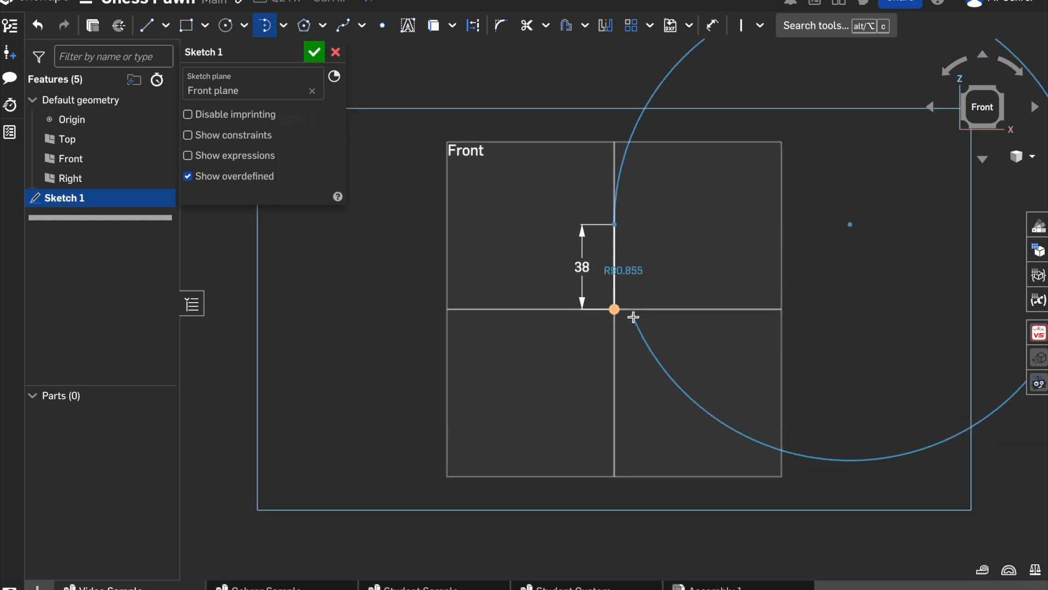
{"action": "scroll", "coordinate": [632, 312], "scroll_direction": "down", "scroll_amount": 2}
{"action": "scroll", "coordinate": [633, 317], "scroll_direction": "up", "scroll_amount": 6}
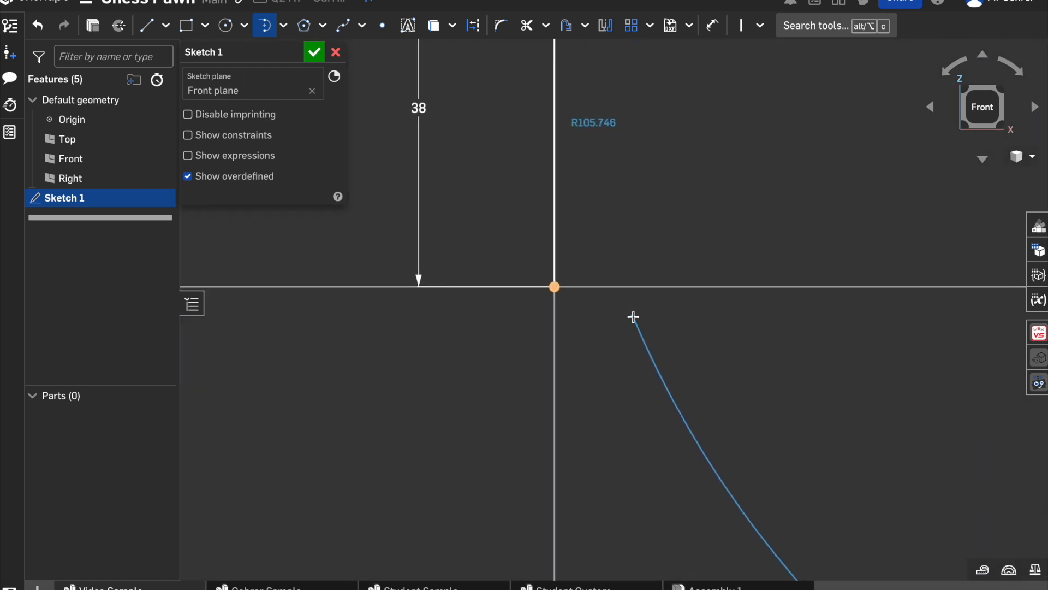
{"action": "key", "text": "Escape"}
Draw a horizontal base line from the origin along positive X, ending in an upward tangent arc with a radius of about 3.16.
{"action": "key", "text": "l"}
{"action": "left_click", "coordinate": [554, 287]}
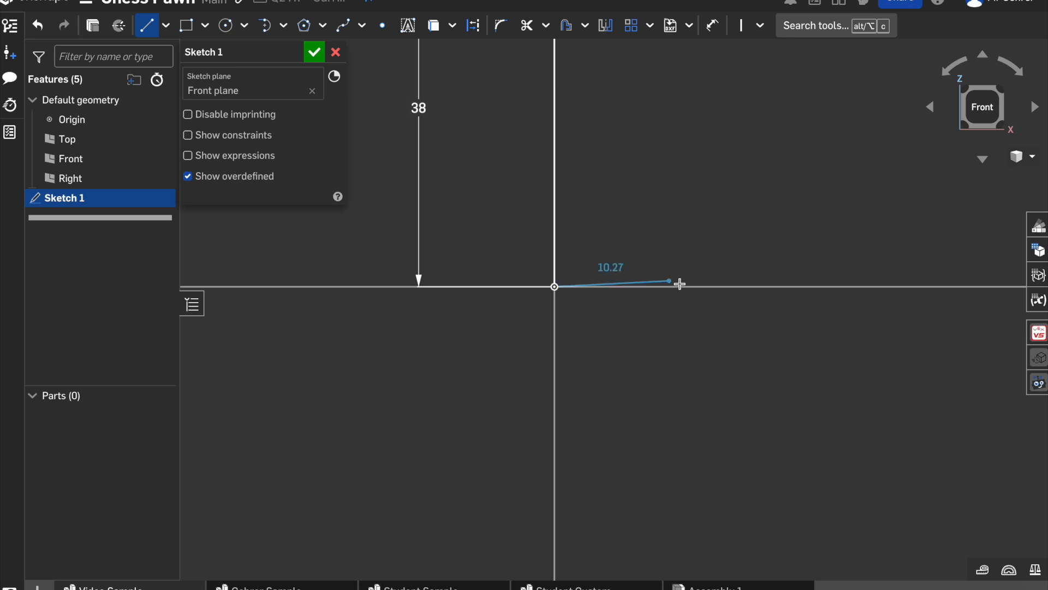
{"action": "left_click", "coordinate": [710, 286]}
{"action": "key", "text": "Escape"}
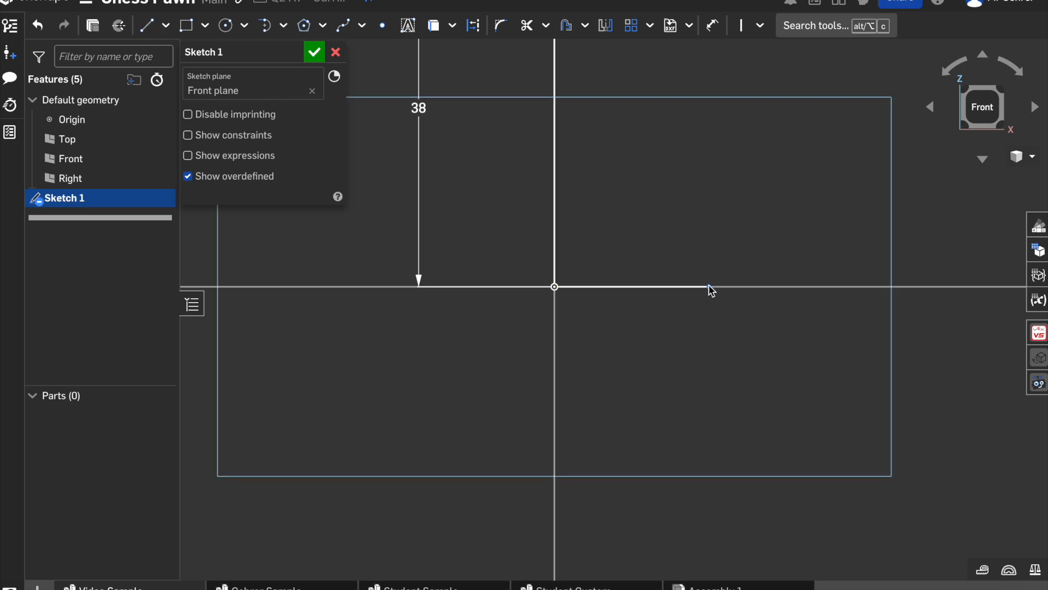
{"action": "left_click", "coordinate": [273, 32]}
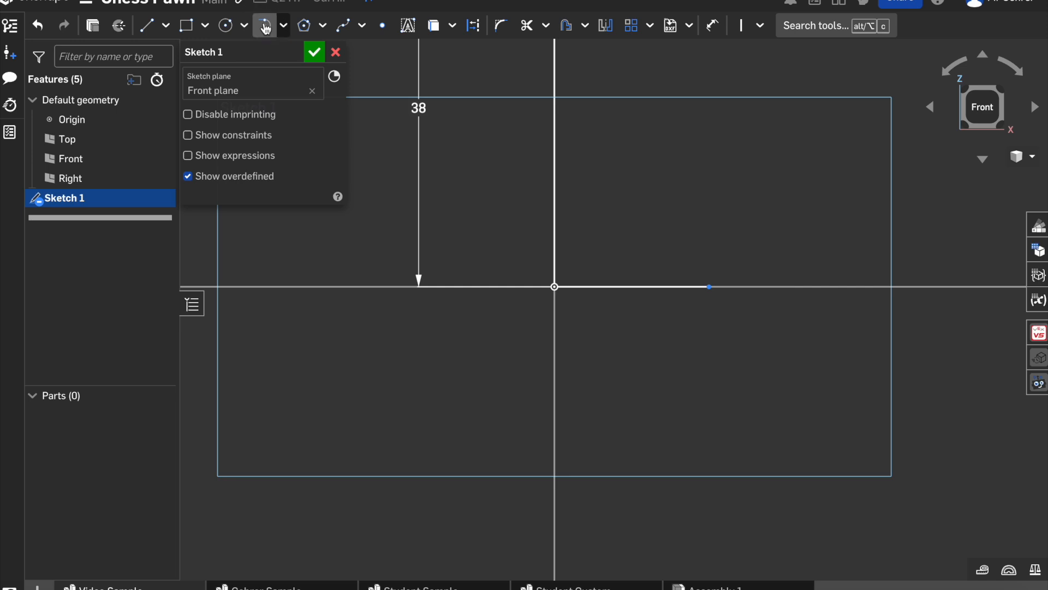
{"action": "left_click", "coordinate": [709, 287]}
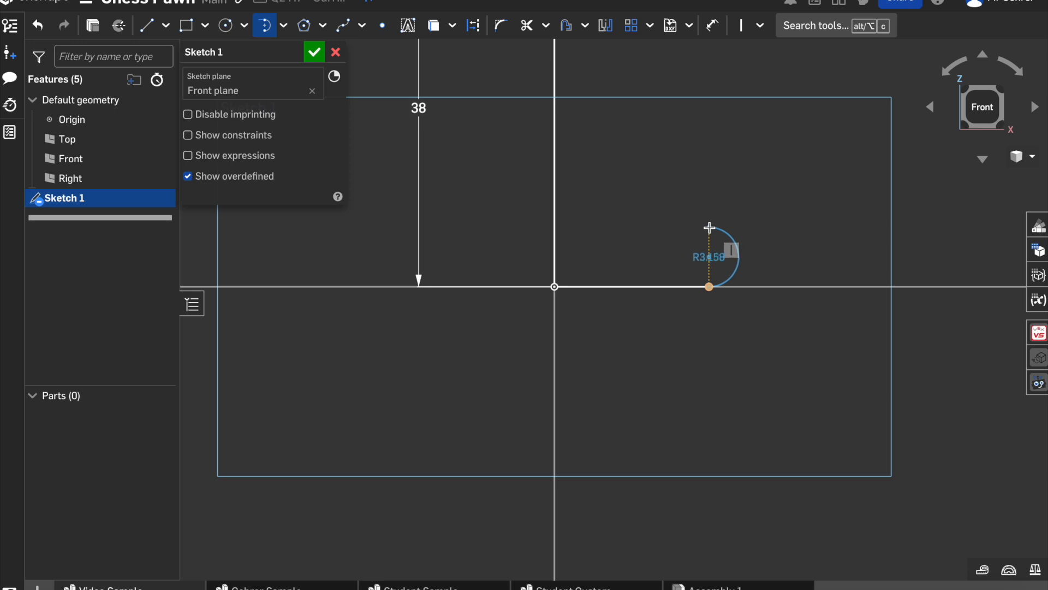
{"action": "left_click", "coordinate": [709, 228]}
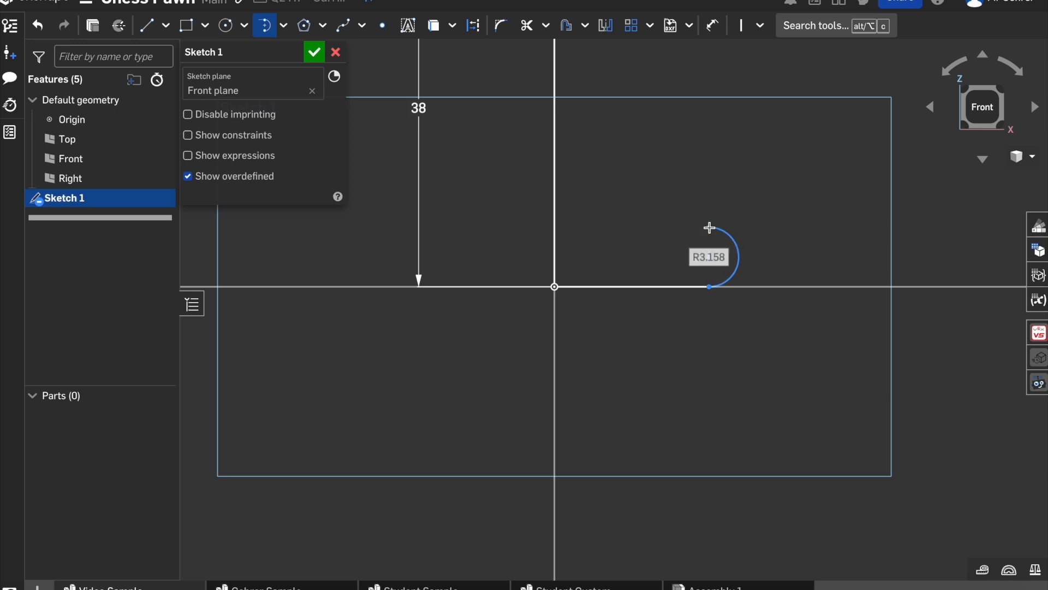
Draw a short horizontal line, about 4 long, inward from the upper end of the base arc.
{"action": "key", "text": "l"}
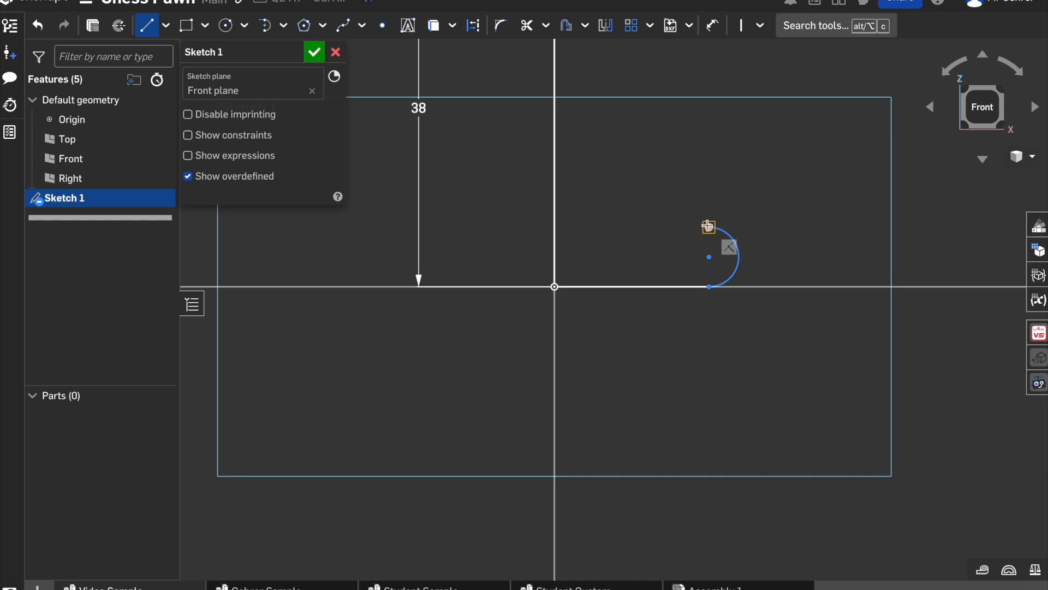
{"action": "left_click", "coordinate": [709, 227]}
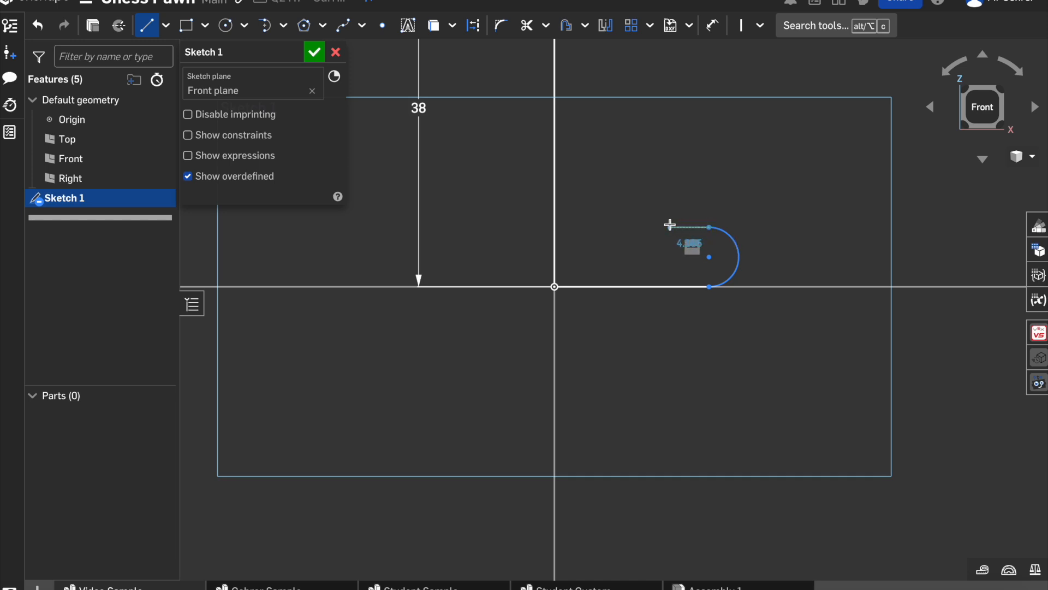
{"action": "left_click", "coordinate": [670, 227]}
{"action": "key", "text": "Escape"}
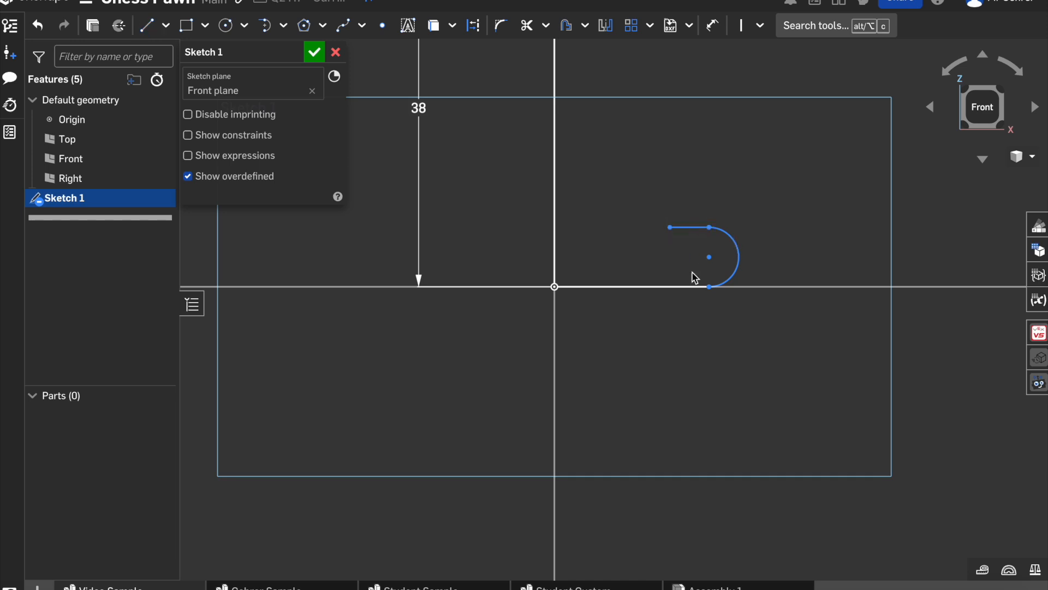
{"action": "left_click", "coordinate": [696, 227]}
{"action": "left_click", "coordinate": [685, 345]}
Draw a center point arc with a radius of about 5.1, centered on the vertical line and running clockwise from its upper endpoint.
{"action": "scroll", "coordinate": [685, 345], "scroll_direction": "up", "scroll_amount": 5}
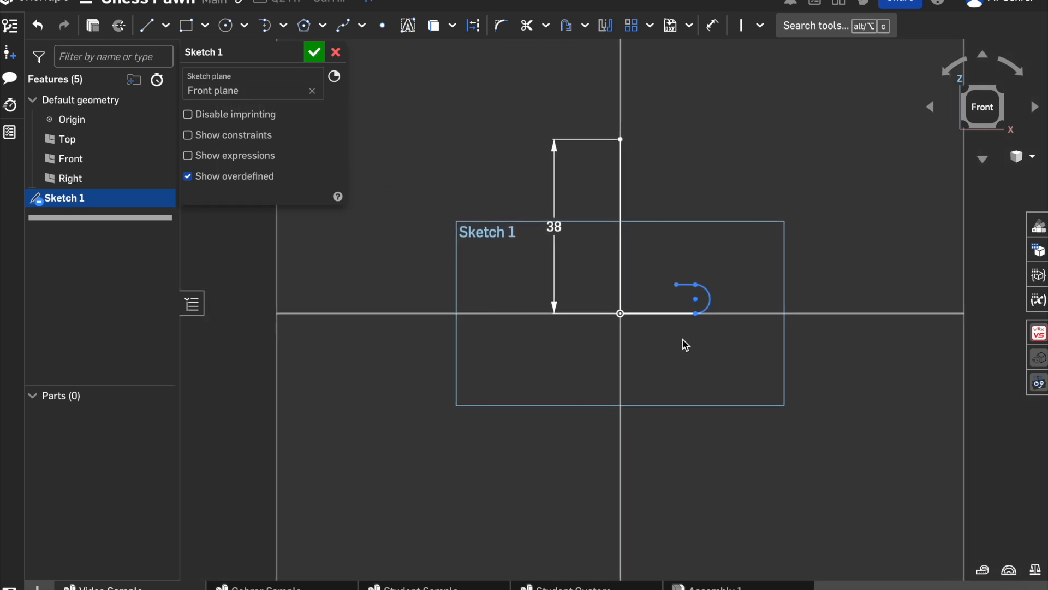
{"action": "scroll", "coordinate": [685, 345], "scroll_direction": "down", "scroll_amount": 2}
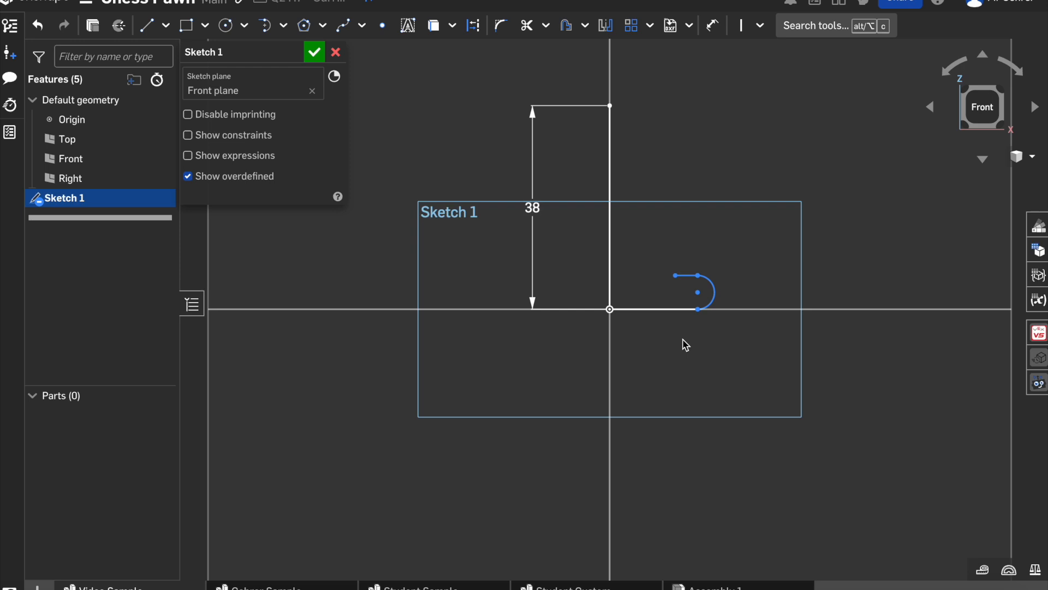
{"action": "left_click", "coordinate": [283, 25]}
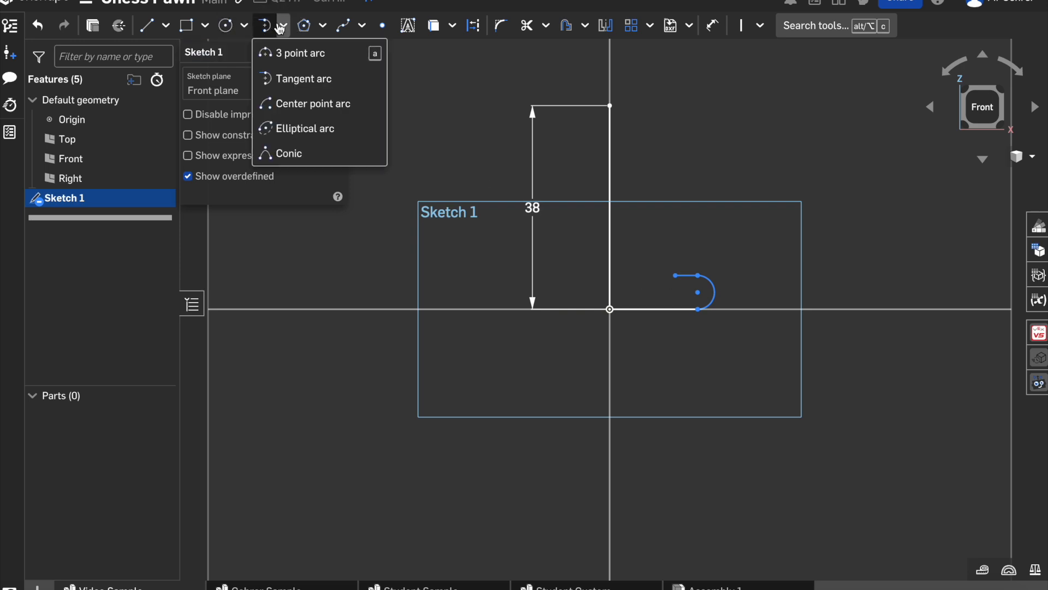
{"action": "left_click", "coordinate": [290, 107]}
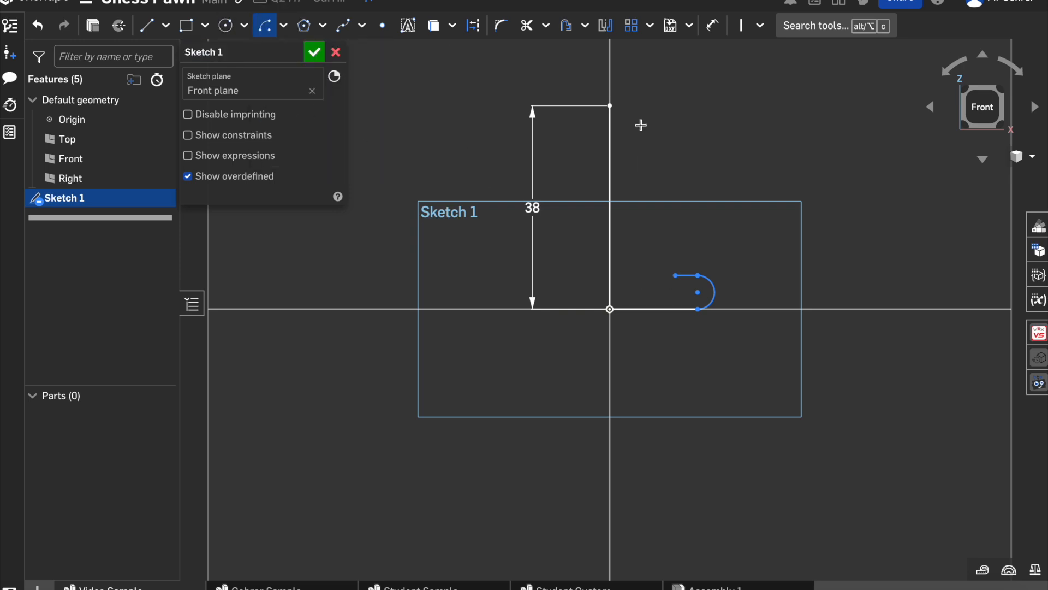
{"action": "scroll", "coordinate": [611, 133], "scroll_direction": "up", "scroll_amount": 1}
{"action": "scroll", "coordinate": [611, 133], "scroll_direction": "down", "scroll_amount": 2}
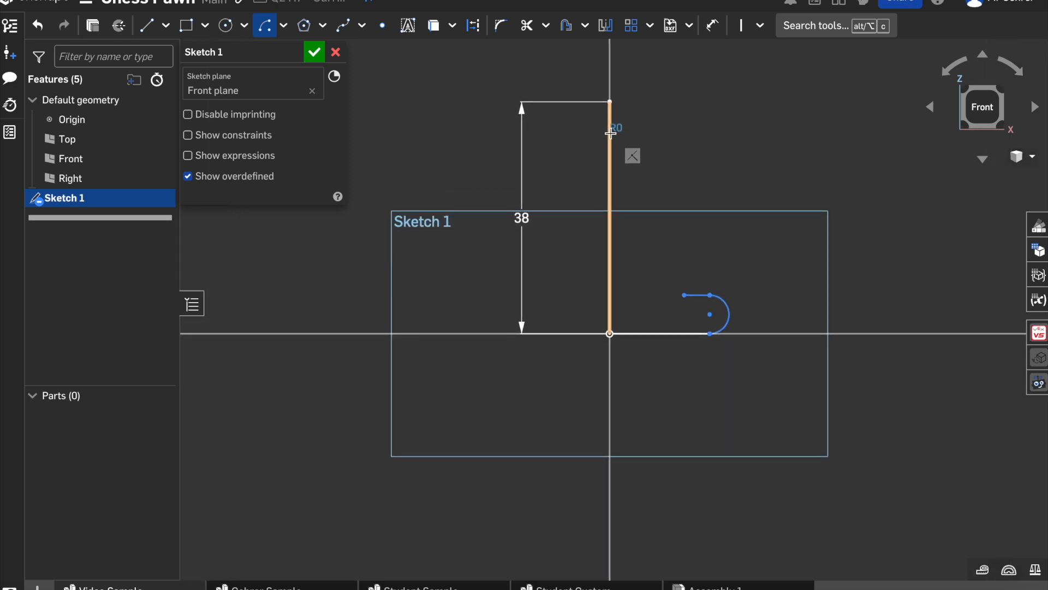
{"action": "left_click", "coordinate": [611, 133]}
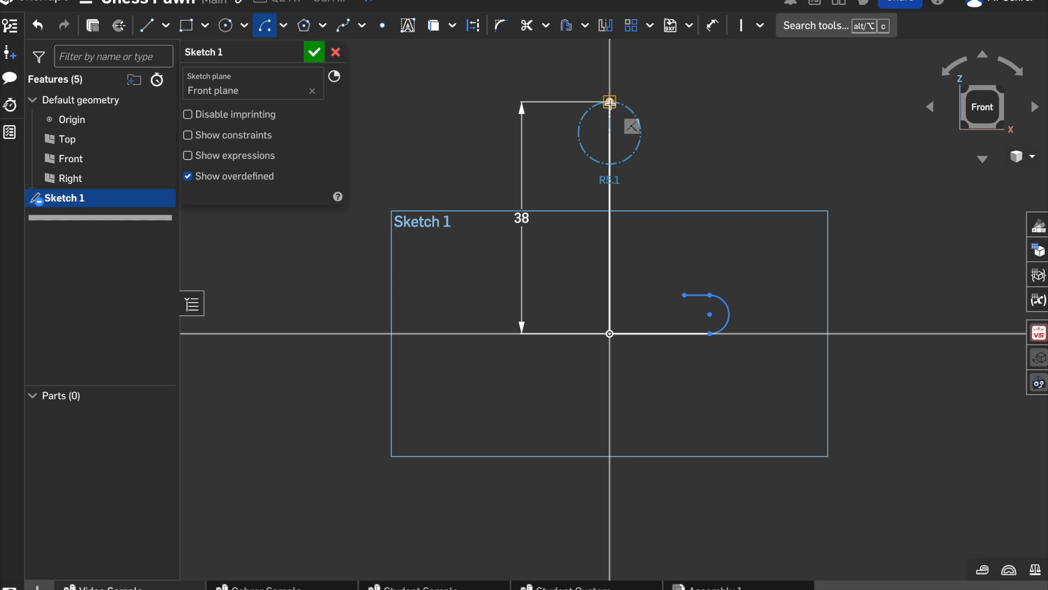
{"action": "left_click", "coordinate": [610, 102]}
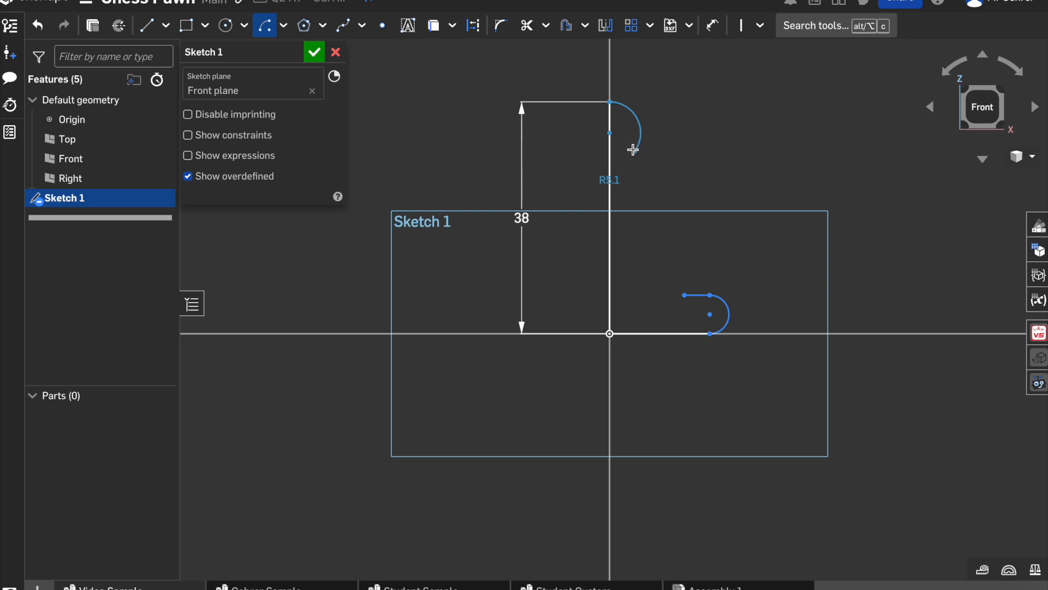
{"action": "left_click", "coordinate": [633, 150]}
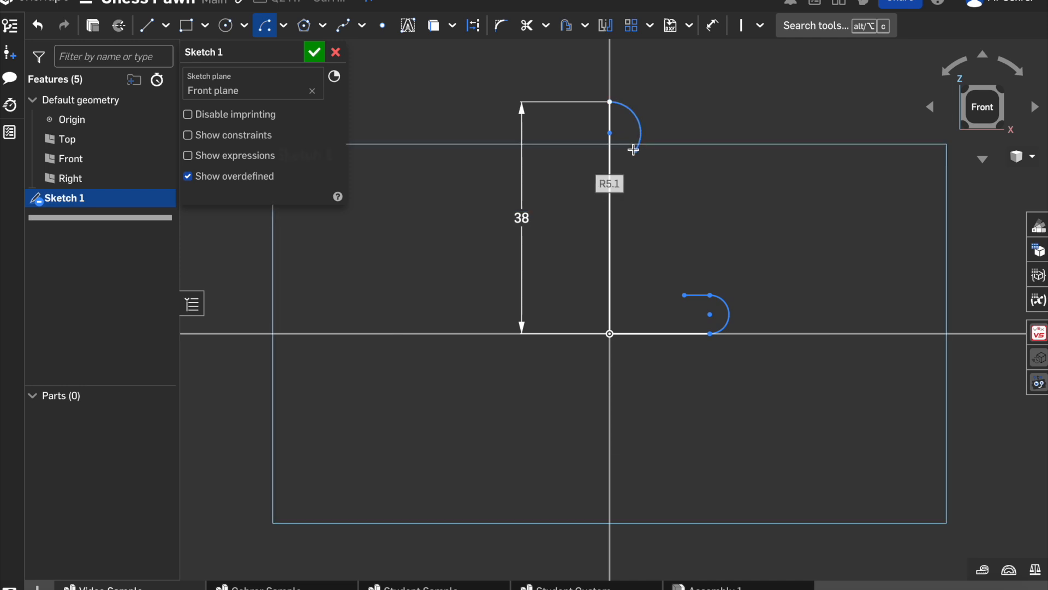
Draw a horizontal line about 3.8 long outward from the lower end of the head arc.
{"action": "key", "text": "l"}
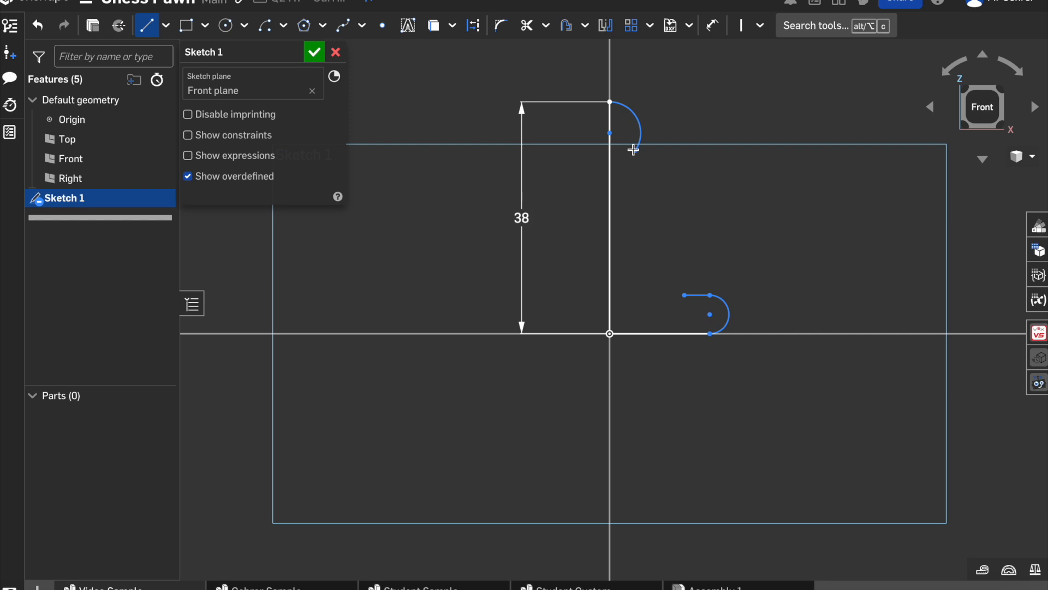
{"action": "left_click", "coordinate": [635, 151]}
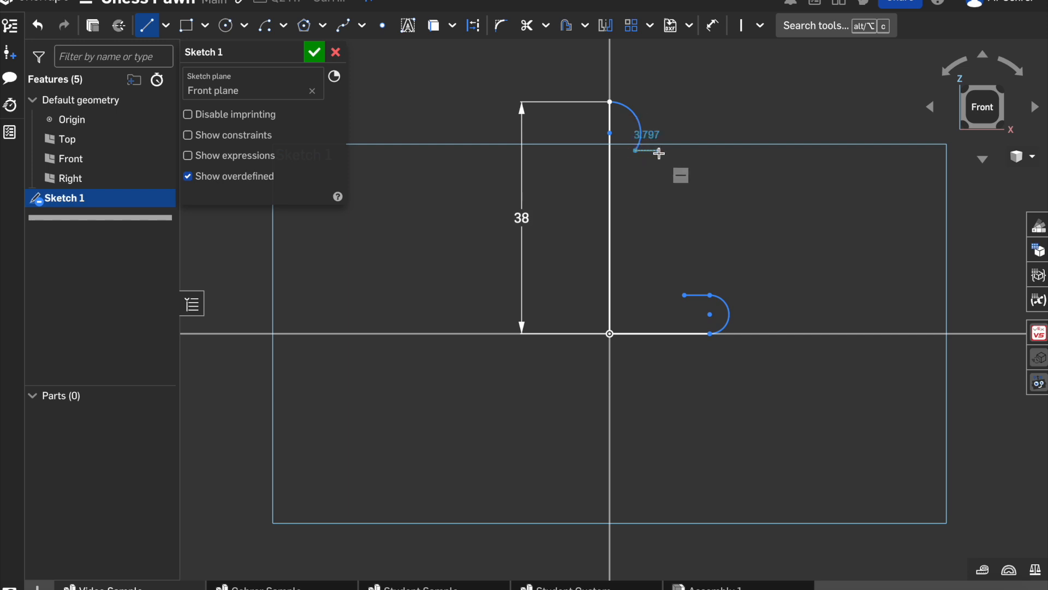
{"action": "left_click", "coordinate": [659, 151]}
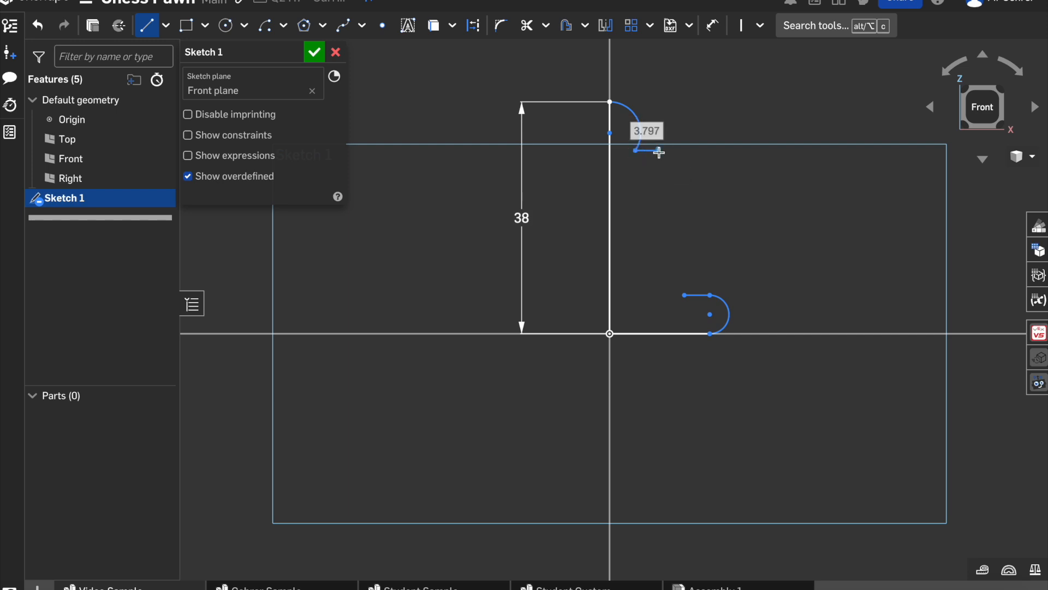
Add a downward tangent arc with a radius of about 1.54 at the outer end of the short collar line.
{"action": "key", "text": "t"}
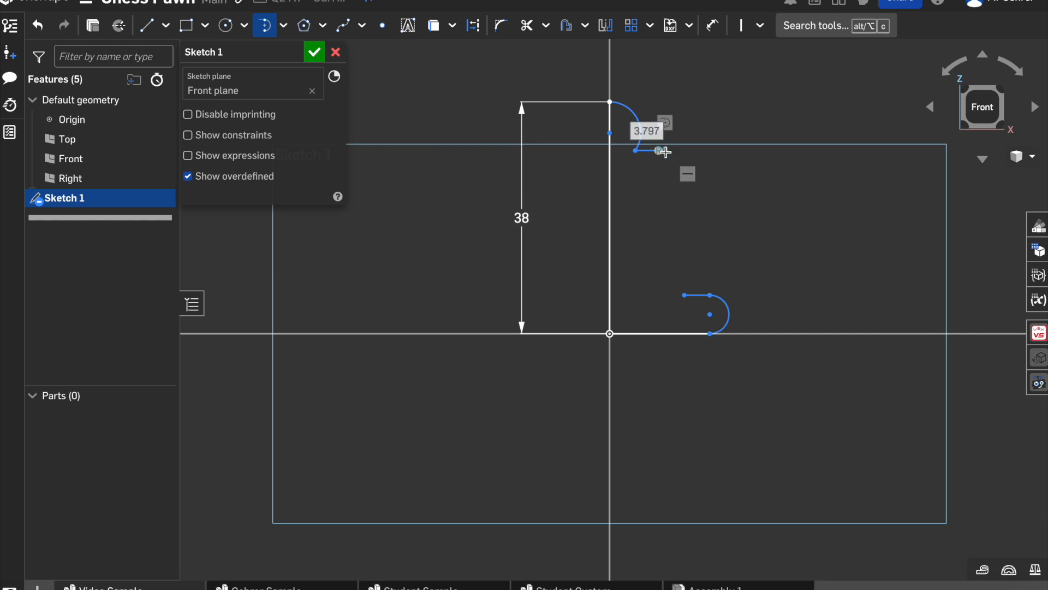
{"action": "scroll", "coordinate": [672, 151], "scroll_direction": "up", "scroll_amount": 5}
{"action": "key", "text": "l"}
{"action": "key", "text": "t"}
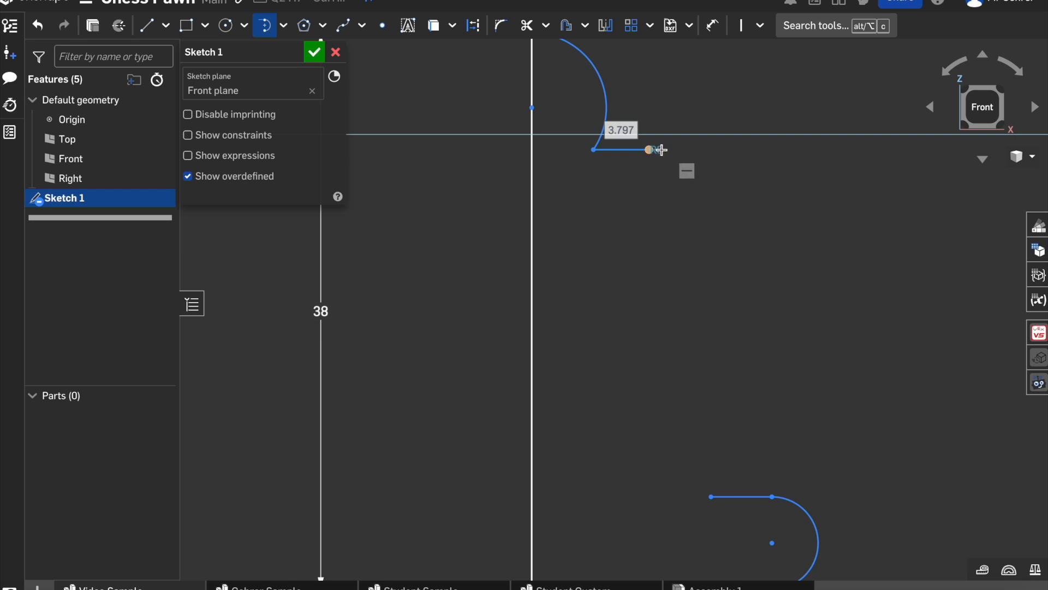
{"action": "key", "text": "l"}
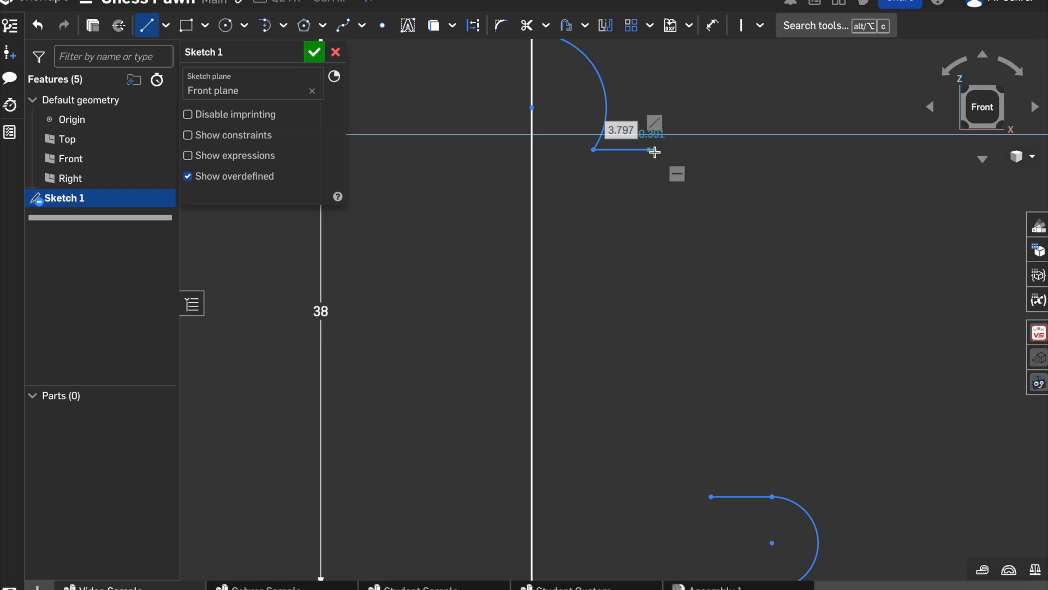
{"action": "key", "text": "t"}
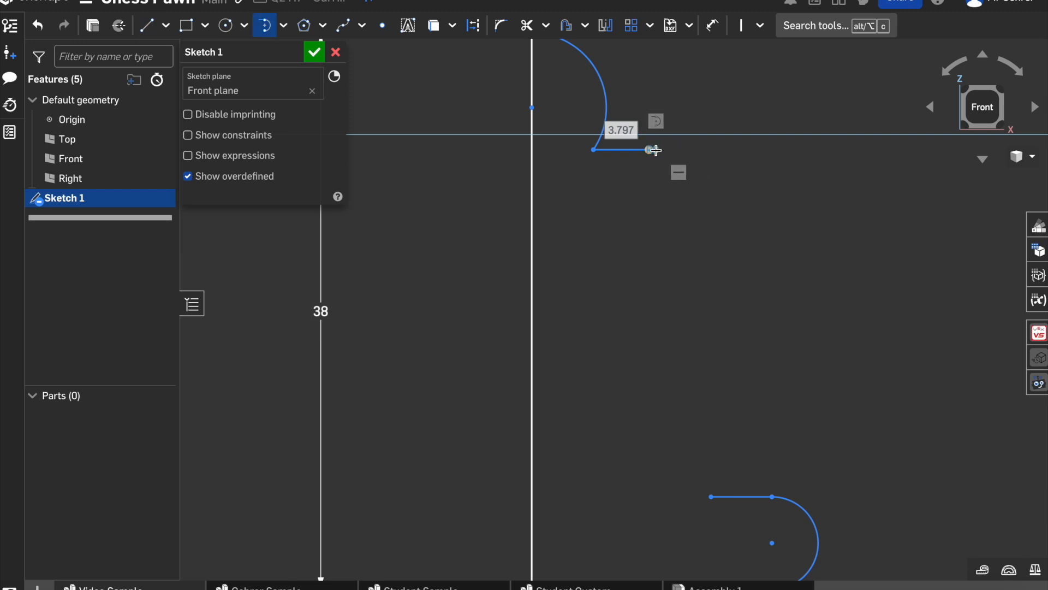
{"action": "key", "text": "l"}
{"action": "key", "text": "t"}
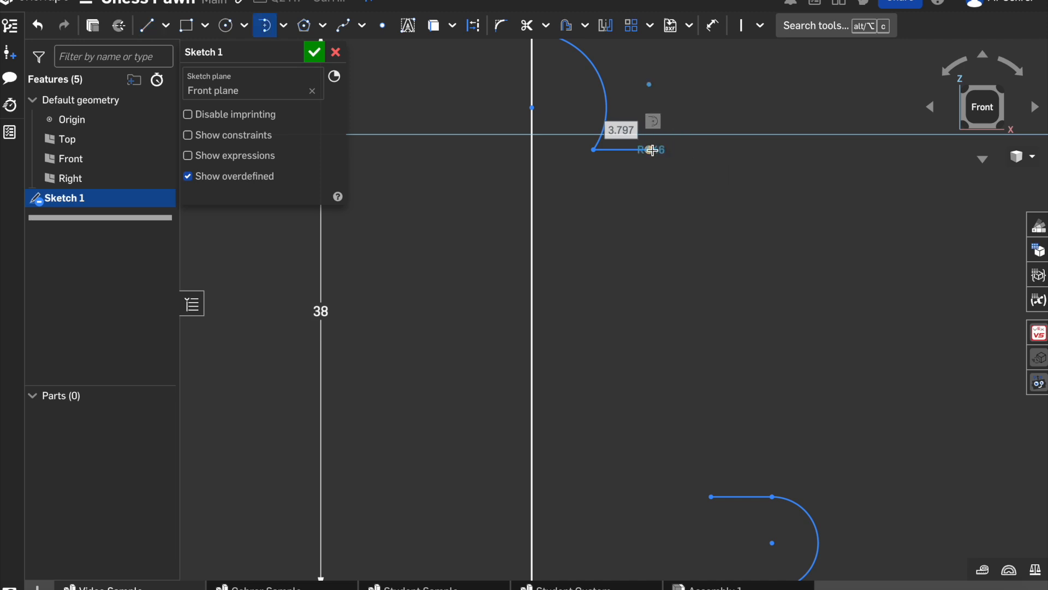
{"action": "left_click", "coordinate": [651, 150]}
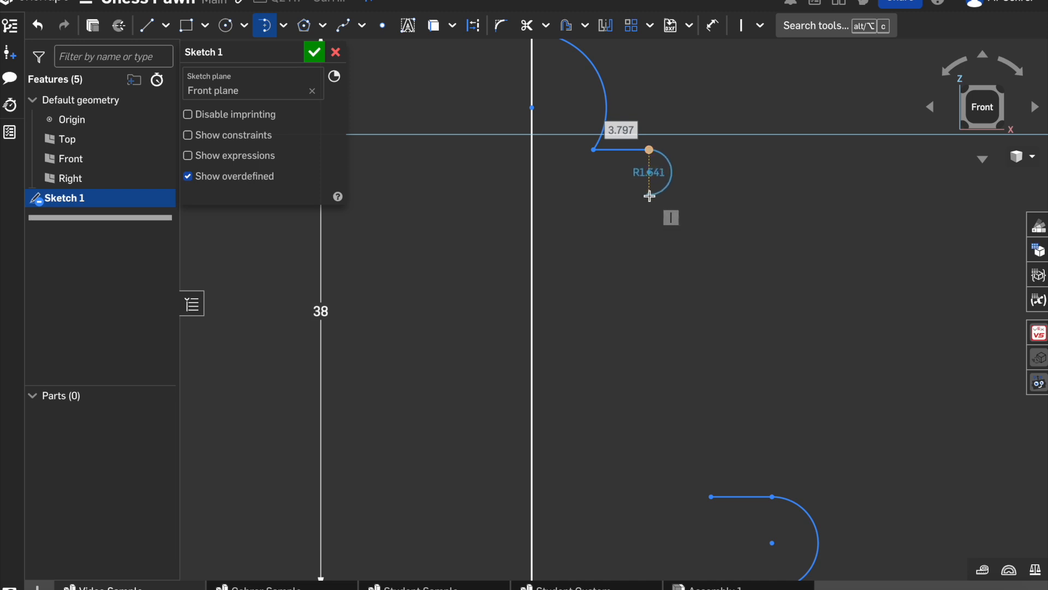
{"action": "left_click", "coordinate": [649, 196]}
Draw a 4.35 long horizontal line inward from the collar arc's lower end, followed by a vertical line about 0.98 long downward.
{"action": "key", "text": "l"}
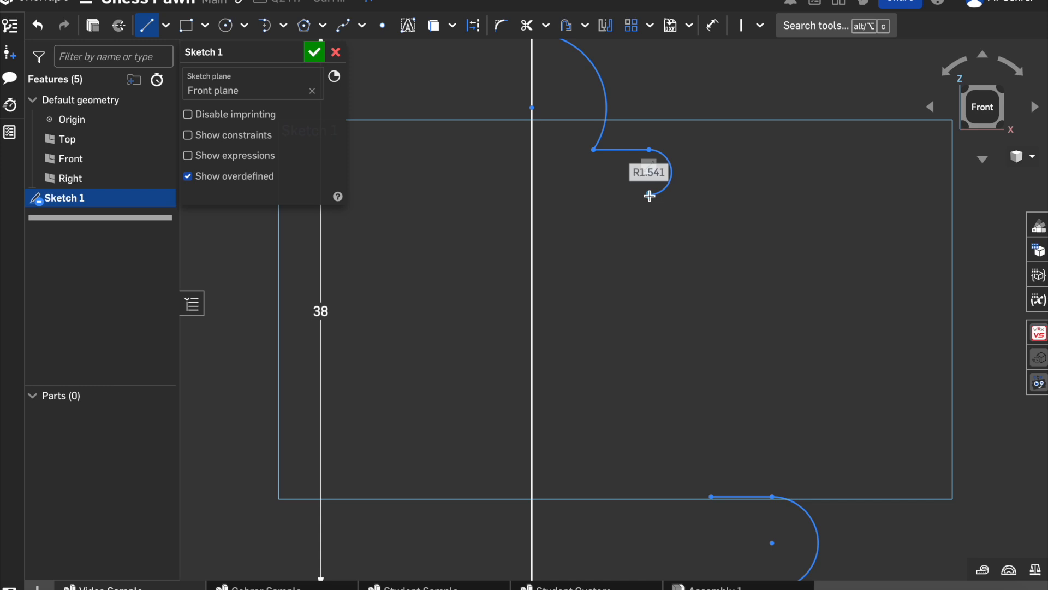
{"action": "key", "text": "Escape"}
{"action": "key", "text": "l"}
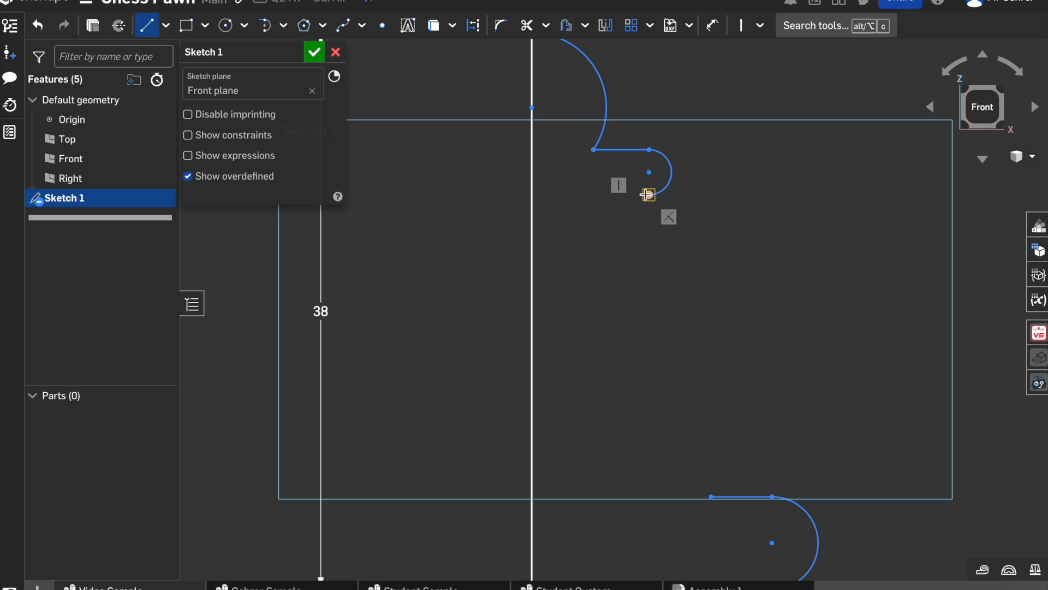
{"action": "left_click", "coordinate": [649, 195]}
{"action": "type", "text": "4.35"}
{"action": "key", "text": "Return"}
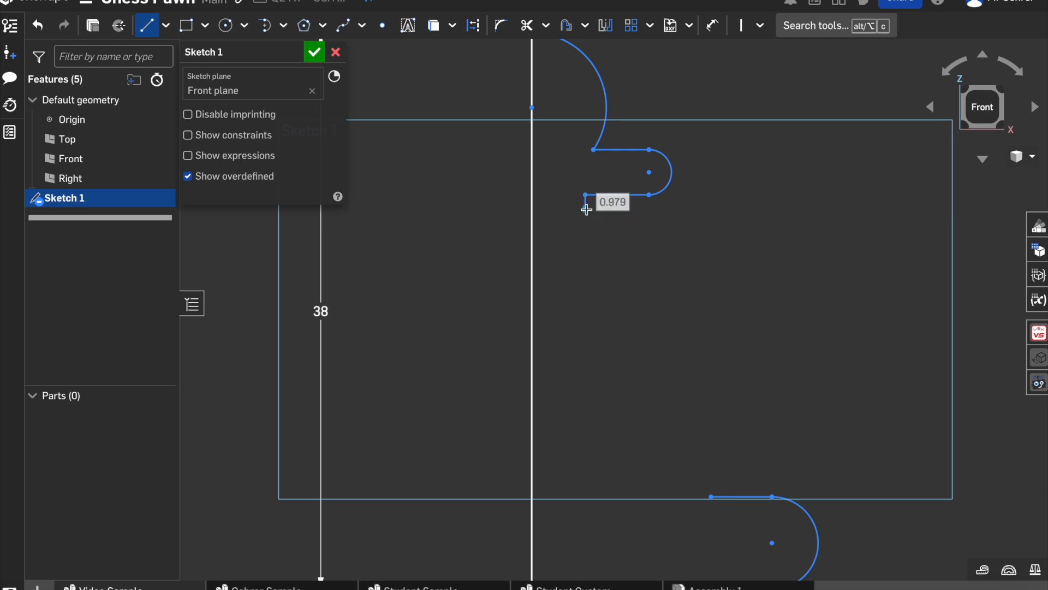
Draw a tangent arc with a radius of about 9.8 downward and outward from the lower end of the short vertical neck line.
{"action": "key", "text": "g"}
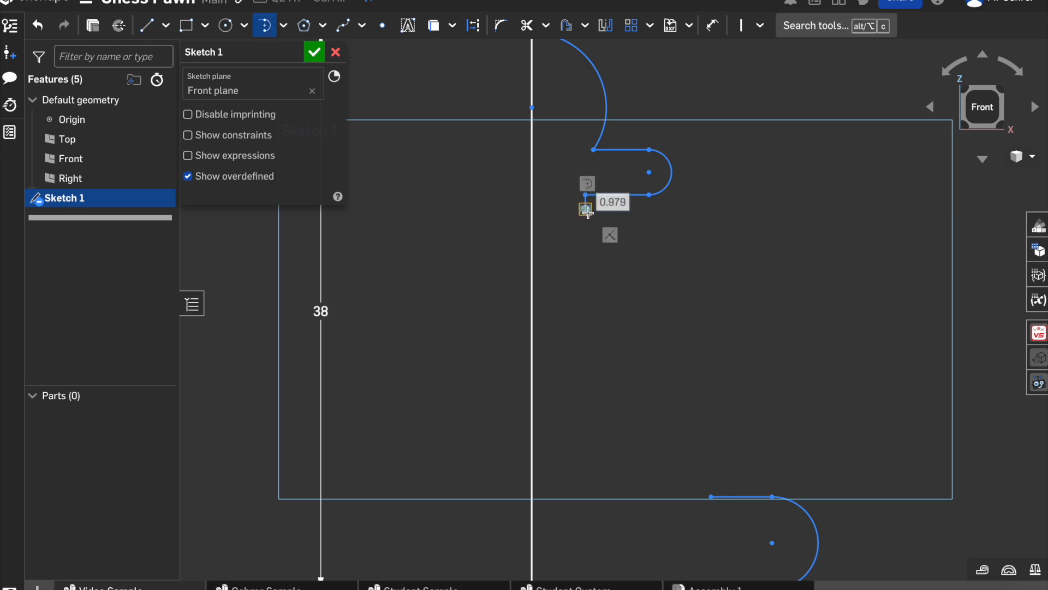
{"action": "left_click", "coordinate": [586, 209]}
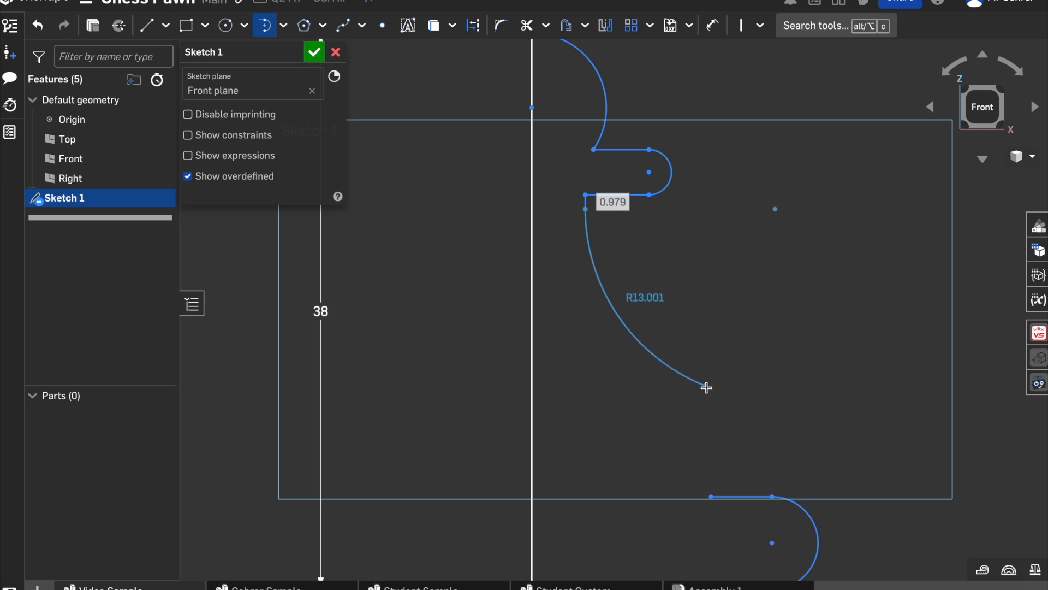
{"action": "left_click", "coordinate": [710, 428]}
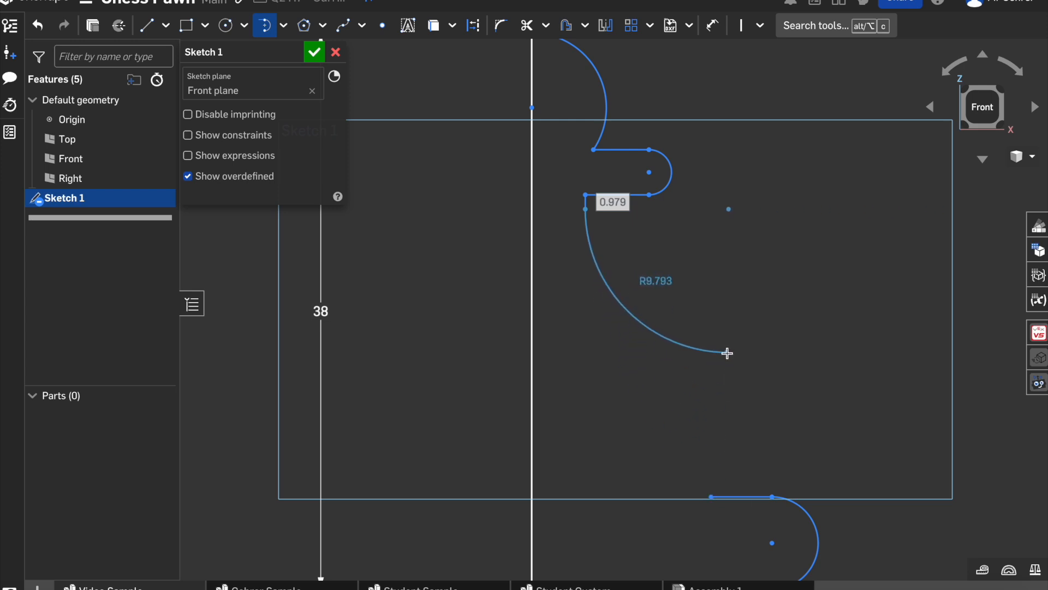
{"action": "left_click", "coordinate": [727, 353]}
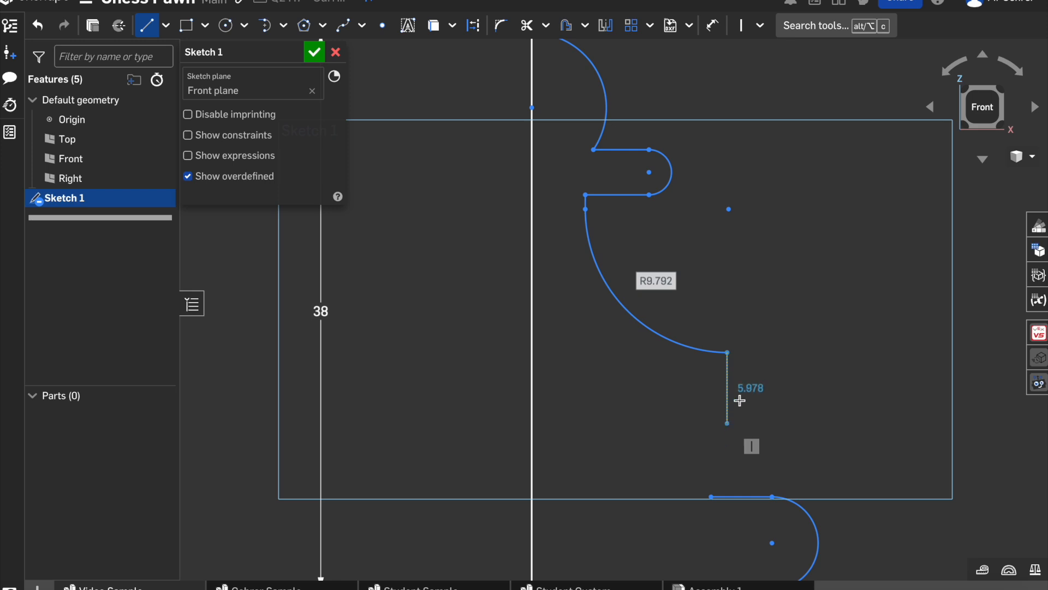
{"action": "left_click", "coordinate": [727, 350]}
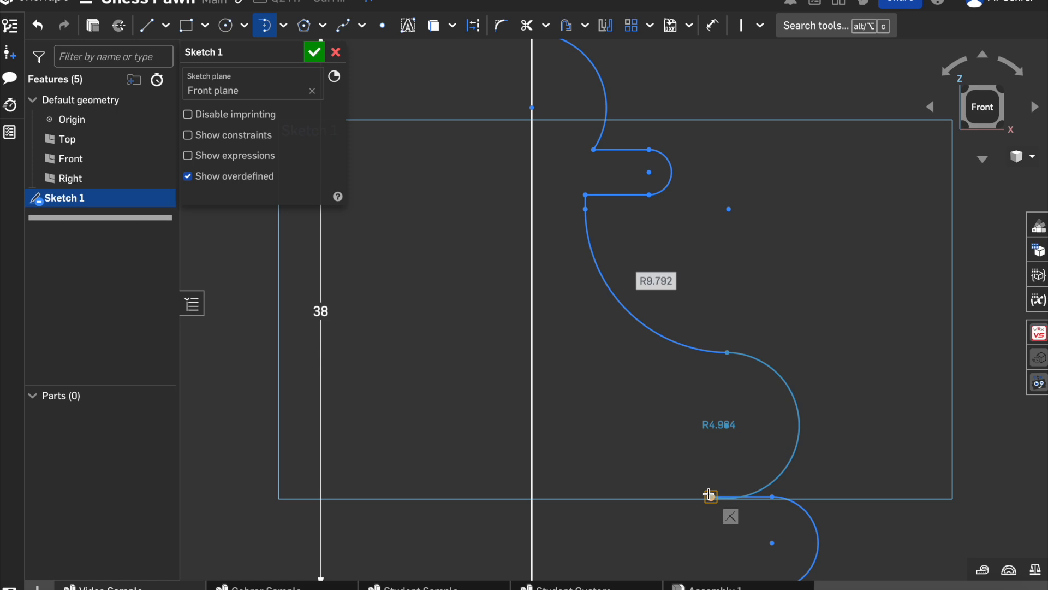
{"action": "key", "text": "l"}
{"action": "key", "text": "Escape"}
Move the neck arc's lower end inward and connect it to the inner end of the base's upper line with a tangent arc of about 6.2 radius.
{"action": "left_click_drag", "start_coordinate": [731, 355], "coordinate": [682, 348]}
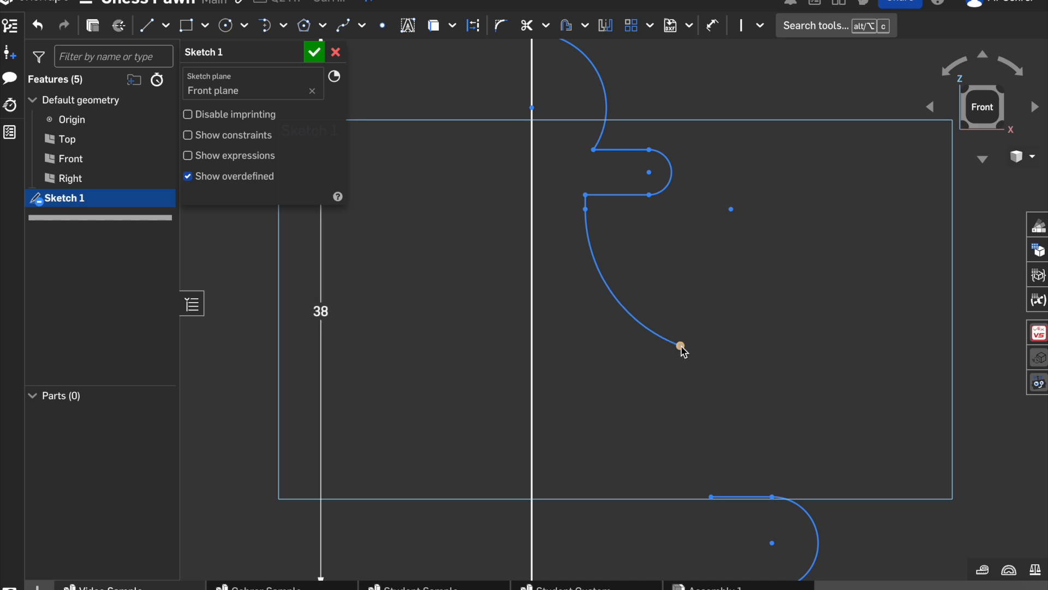
{"action": "key", "text": "l"}
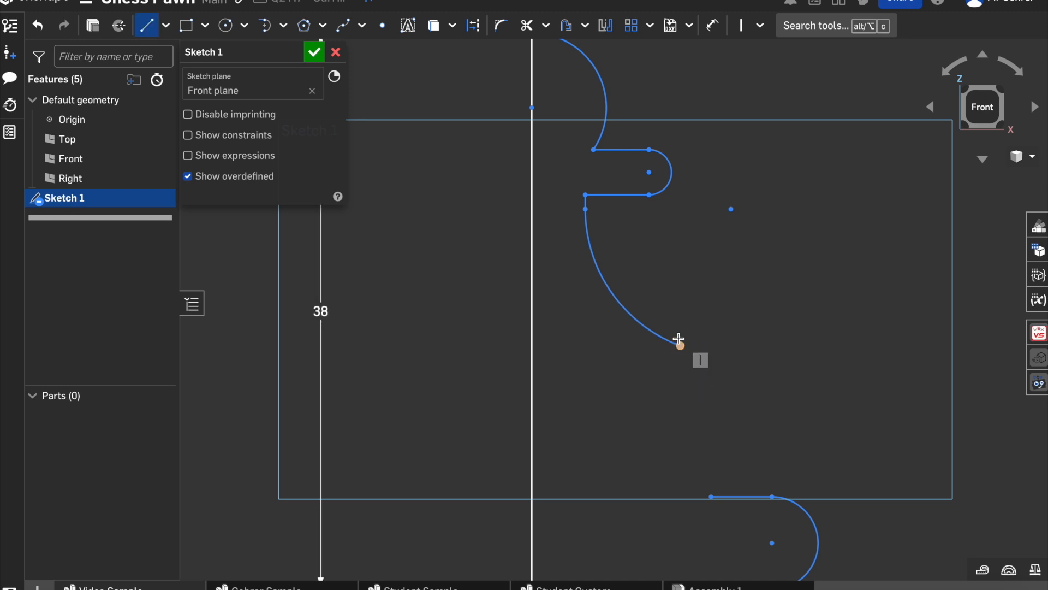
{"action": "left_click", "coordinate": [266, 26]}
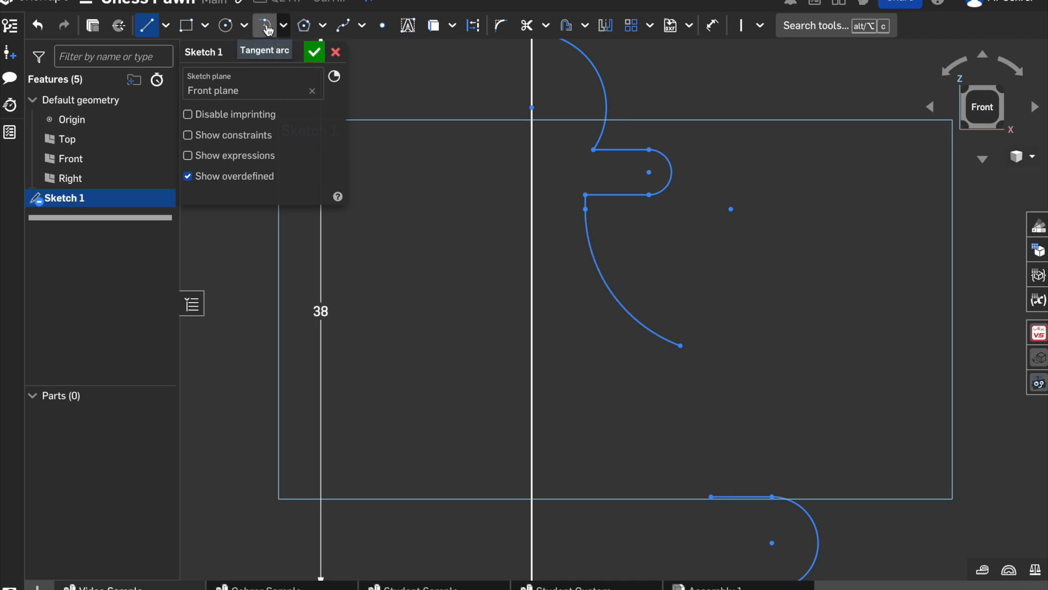
{"action": "left_click", "coordinate": [680, 345]}
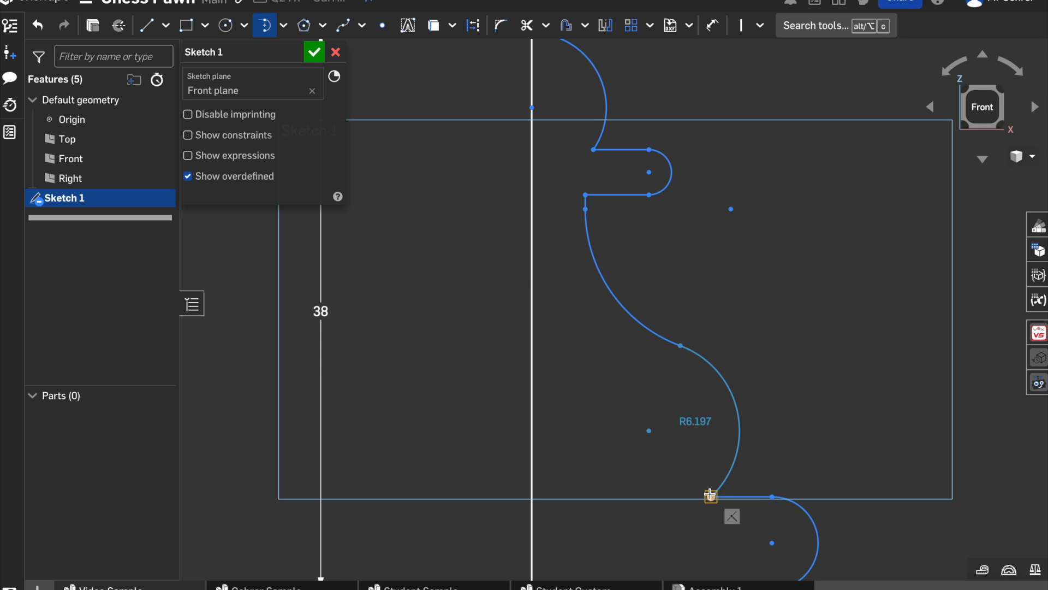
{"action": "left_click", "coordinate": [711, 495]}
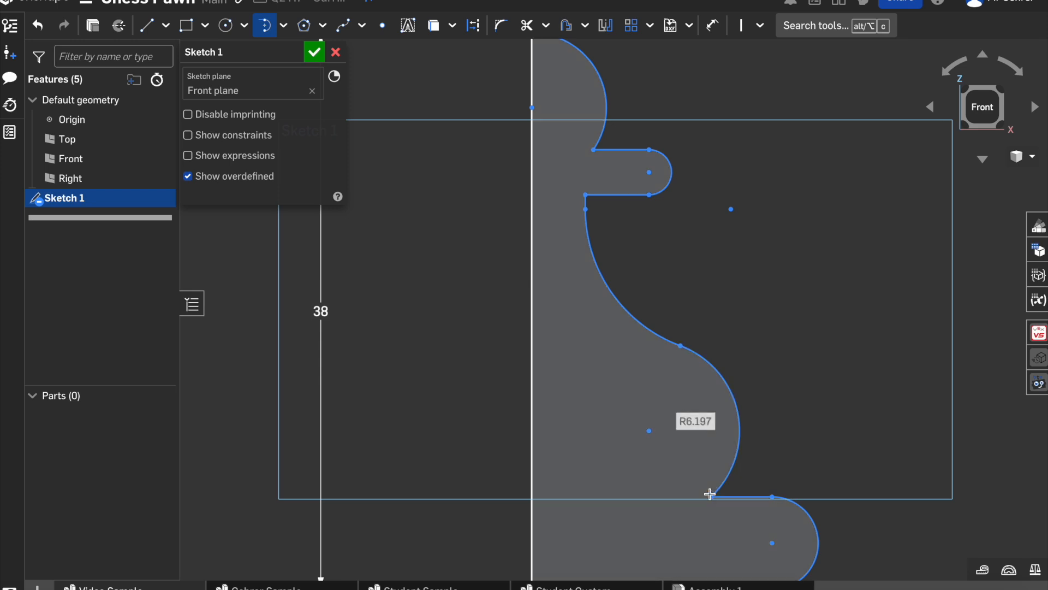
Dimension the head arc with a 7.5 mm radius and move the neck arc's upper end down below the collar.
{"action": "scroll", "coordinate": [786, 315], "scroll_direction": "down", "scroll_amount": 2}
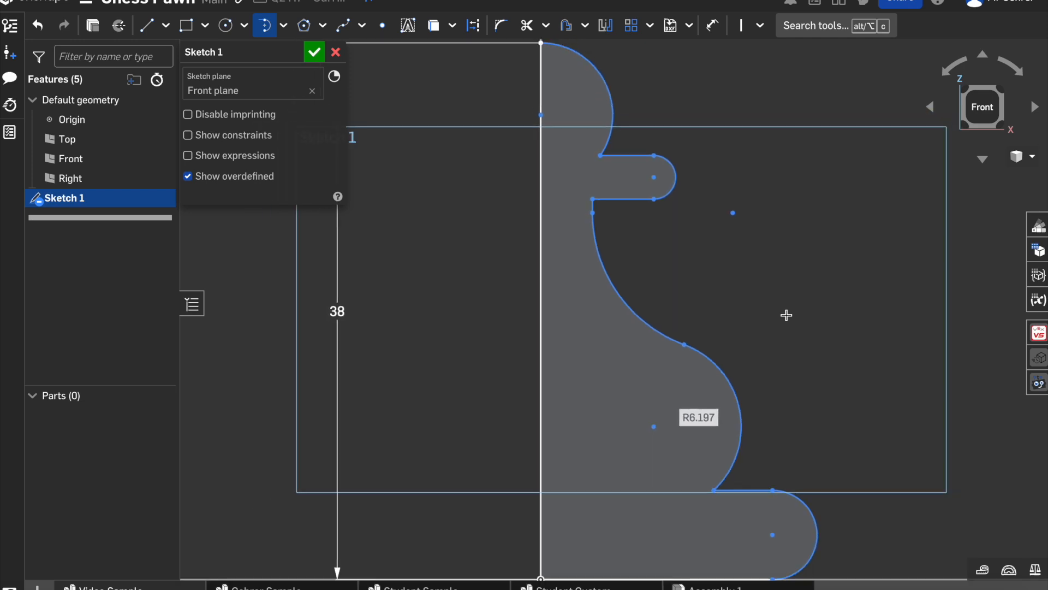
{"action": "key", "text": "d"}
{"action": "left_click", "coordinate": [650, 147]}
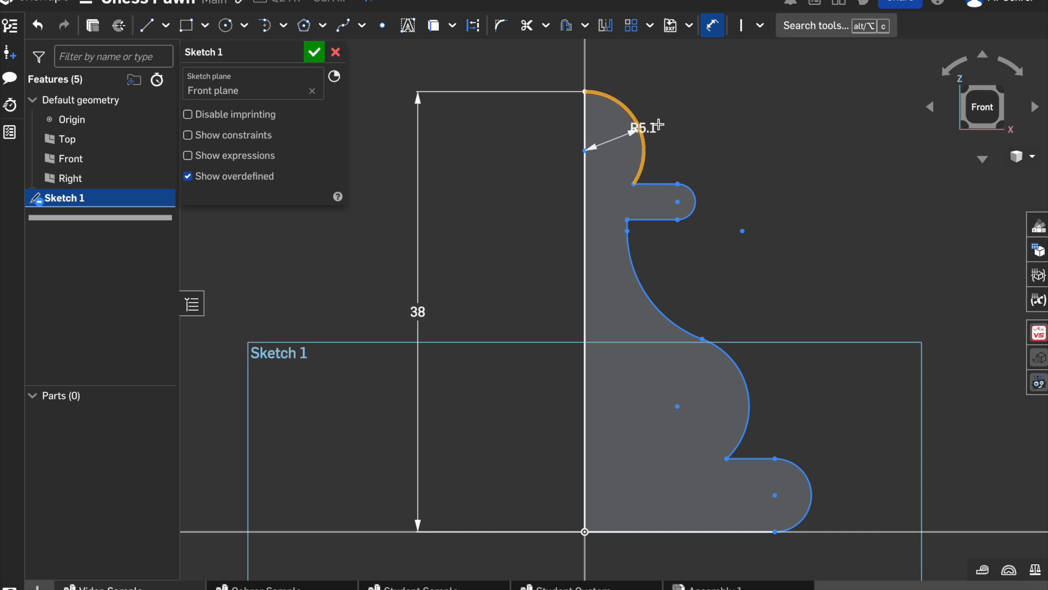
{"action": "left_click", "coordinate": [709, 112]}
{"action": "type", "text": "7.5"}
{"action": "key", "text": "Return"}
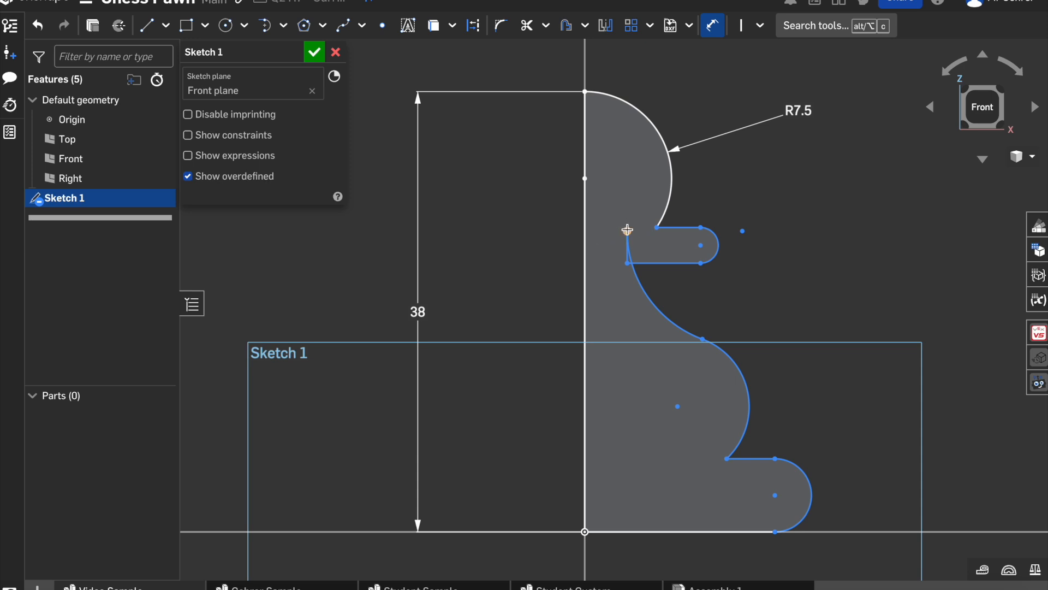
{"action": "key", "text": "Escape"}
{"action": "left_click_drag", "start_coordinate": [627, 231], "coordinate": [637, 281]}
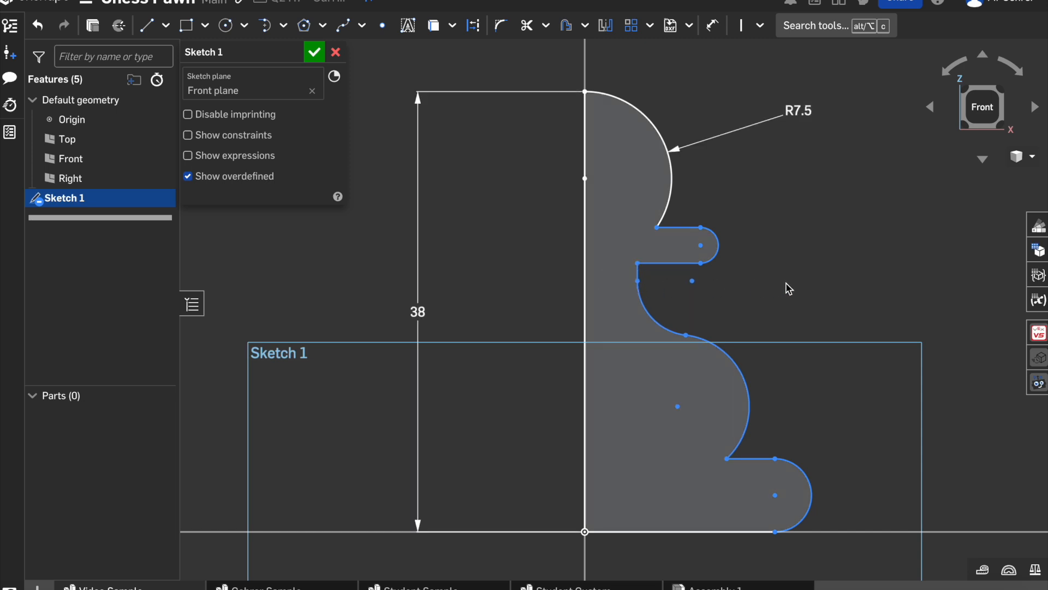
Try to dimension the neck arc with a 15 mm radius, and remove that dimension.
{"action": "key", "text": "d"}
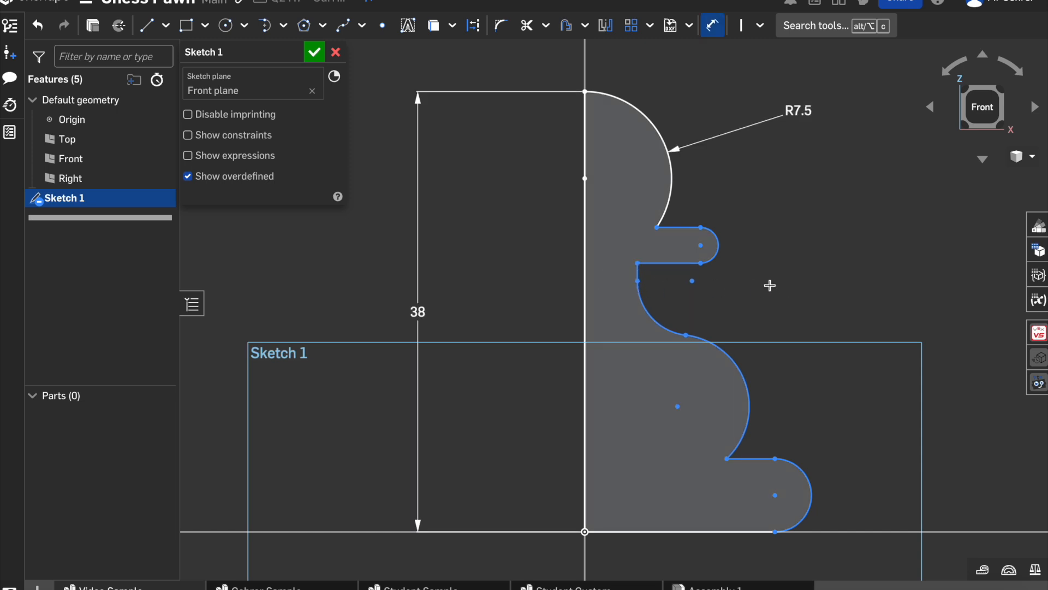
{"action": "left_click", "coordinate": [650, 315]}
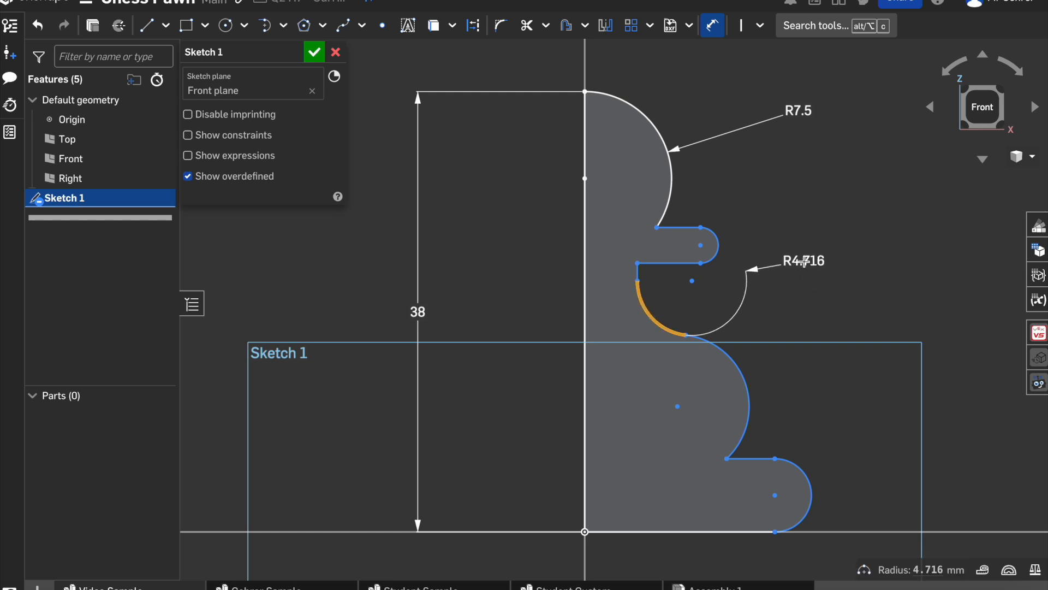
{"action": "left_click", "coordinate": [808, 252]}
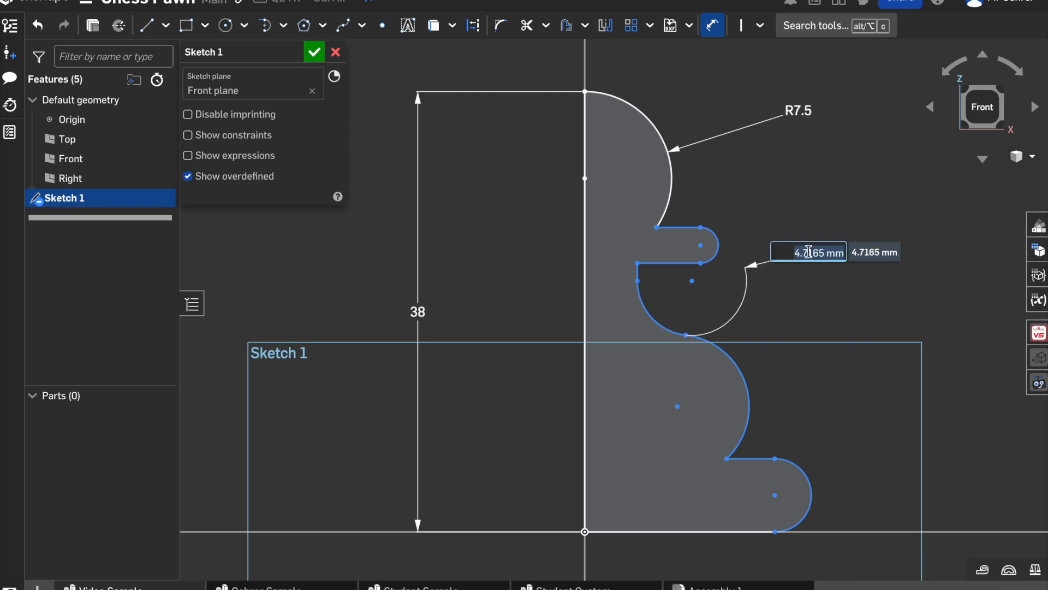
{"action": "type", "text": "15"}
{"action": "key", "text": "Return"}
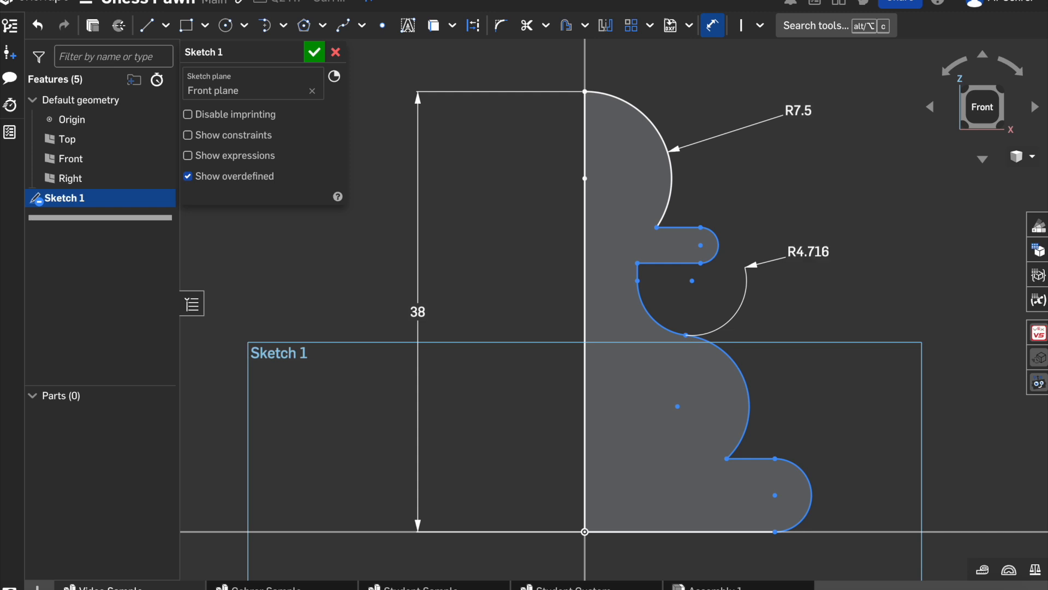
{"action": "key", "text": "ctrl+z"}
{"action": "left_click", "coordinate": [811, 251]}
{"action": "key", "text": "Delete"}
Dimension the lower body arc above the base with a 6 mm radius.
{"action": "key", "text": "d"}
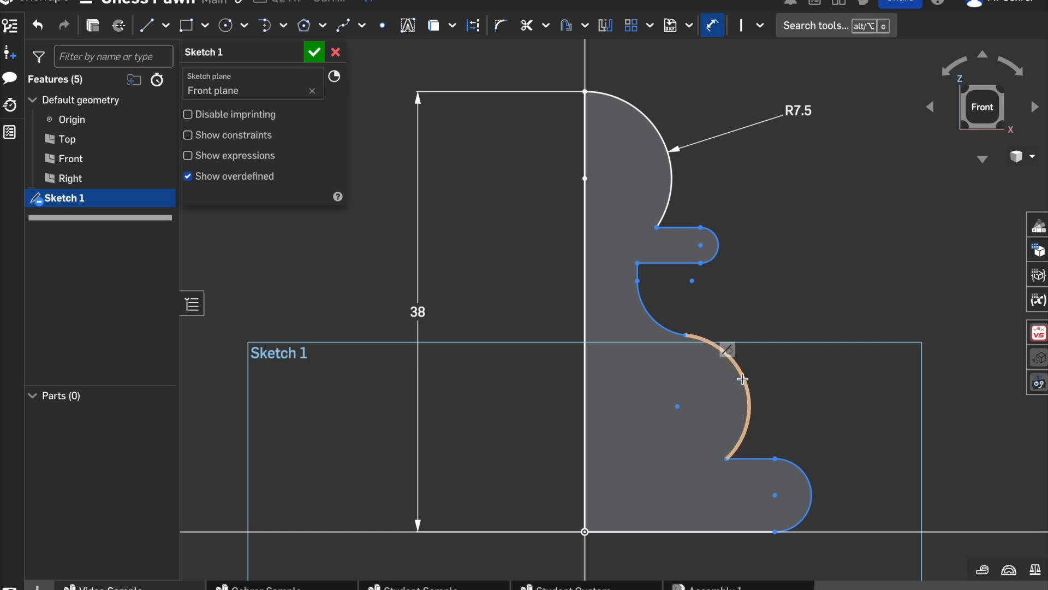
{"action": "left_click", "coordinate": [746, 382]}
{"action": "left_click", "coordinate": [744, 381]}
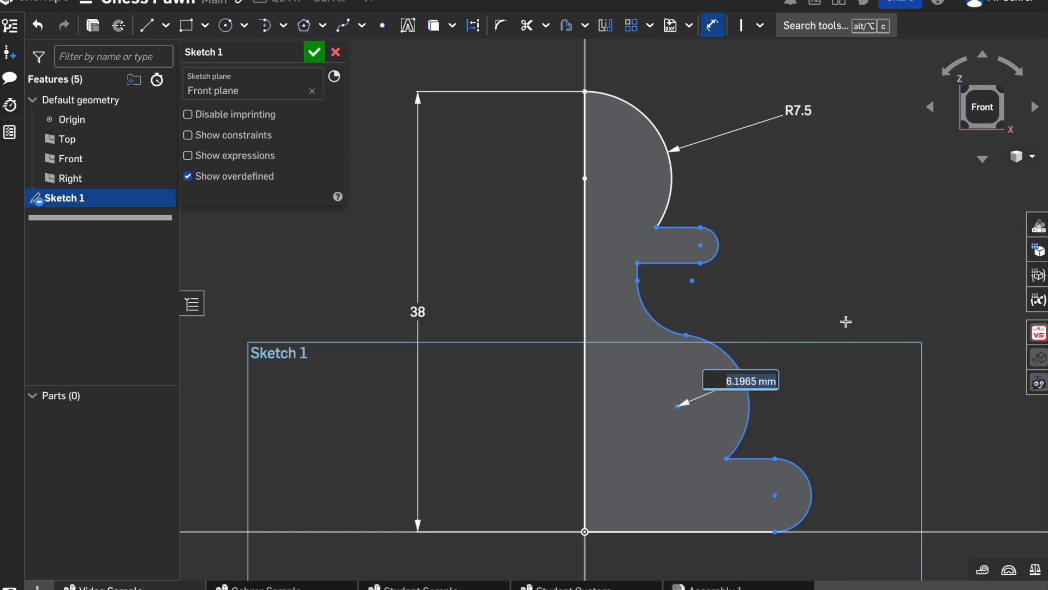
{"action": "type", "text": "6"}
{"action": "key", "text": "Return"}
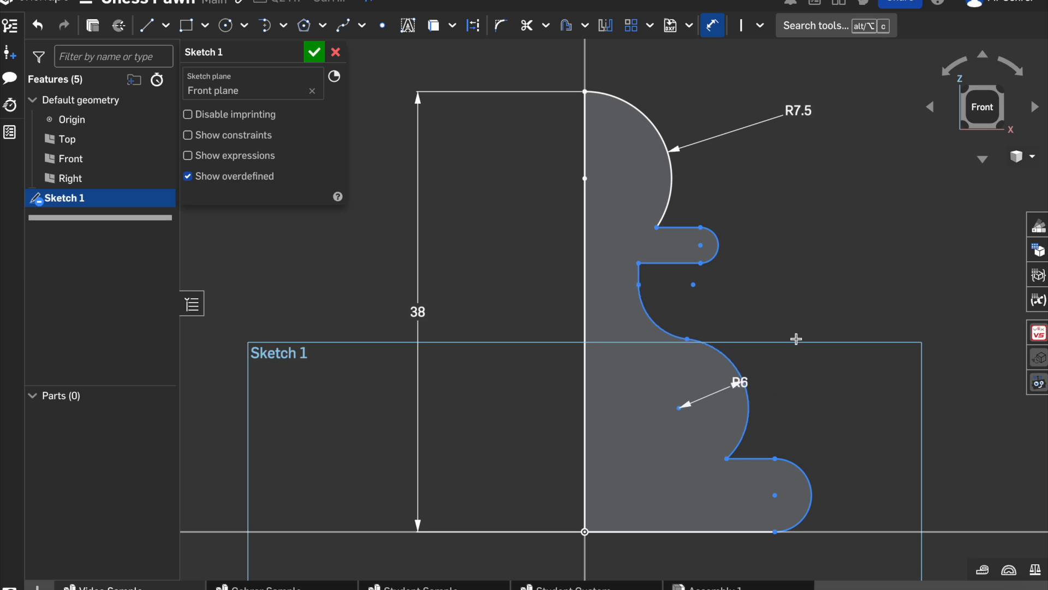
Set the vertical distance between the top of the head arc and its lower end to 12.5 mm.
{"action": "left_click", "coordinate": [657, 227]}
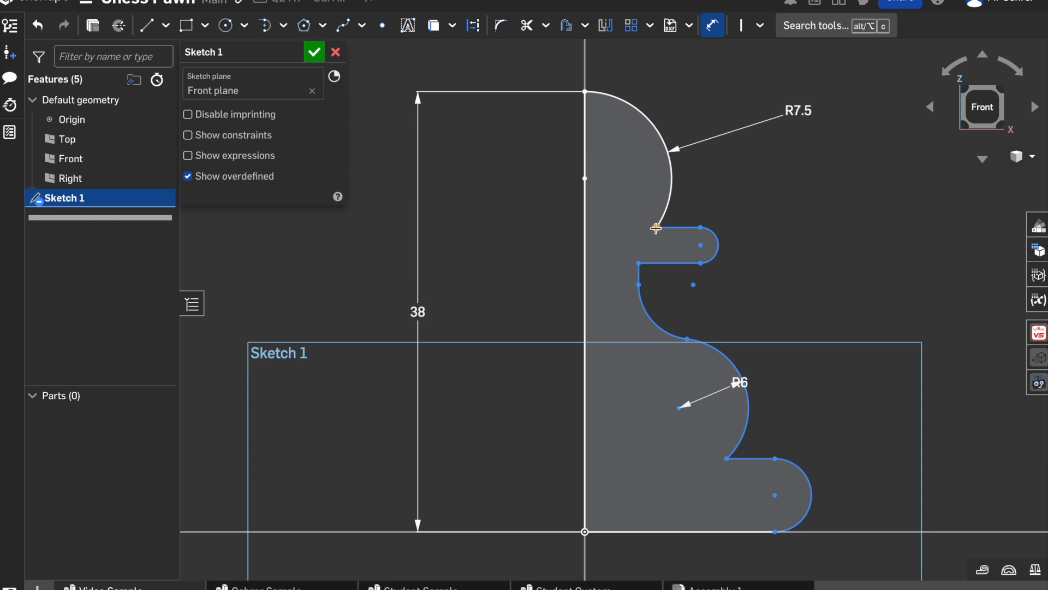
{"action": "left_click", "coordinate": [583, 93]}
{"action": "left_click", "coordinate": [508, 163]}
{"action": "type", "text": "12.5"}
{"action": "key", "text": "Return"}
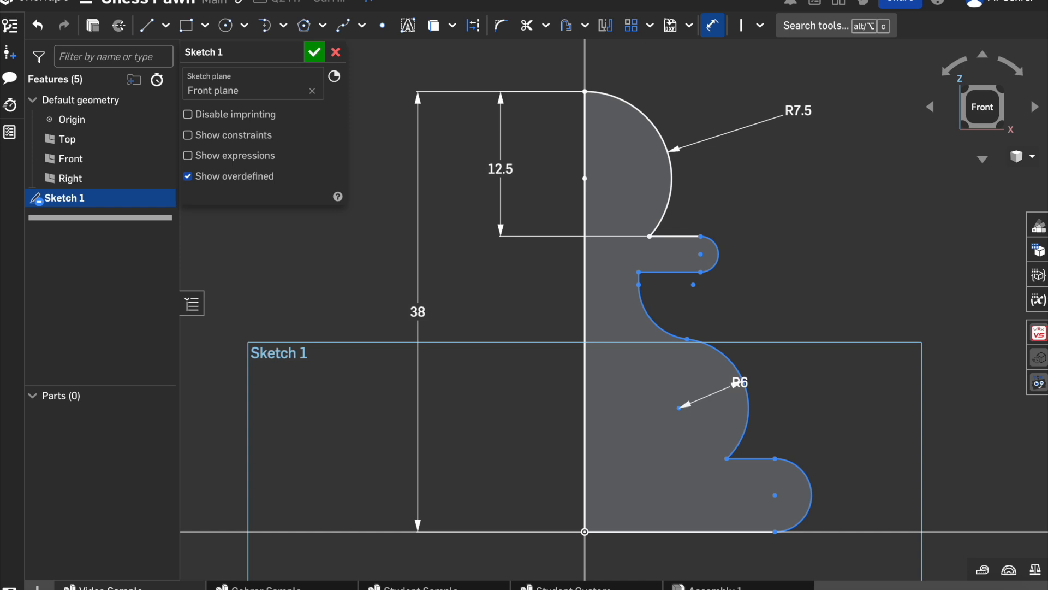
Set the distance from the vertical axis to the inner end of the collar's lower line to 4 mm.
{"action": "left_click", "coordinate": [639, 272]}
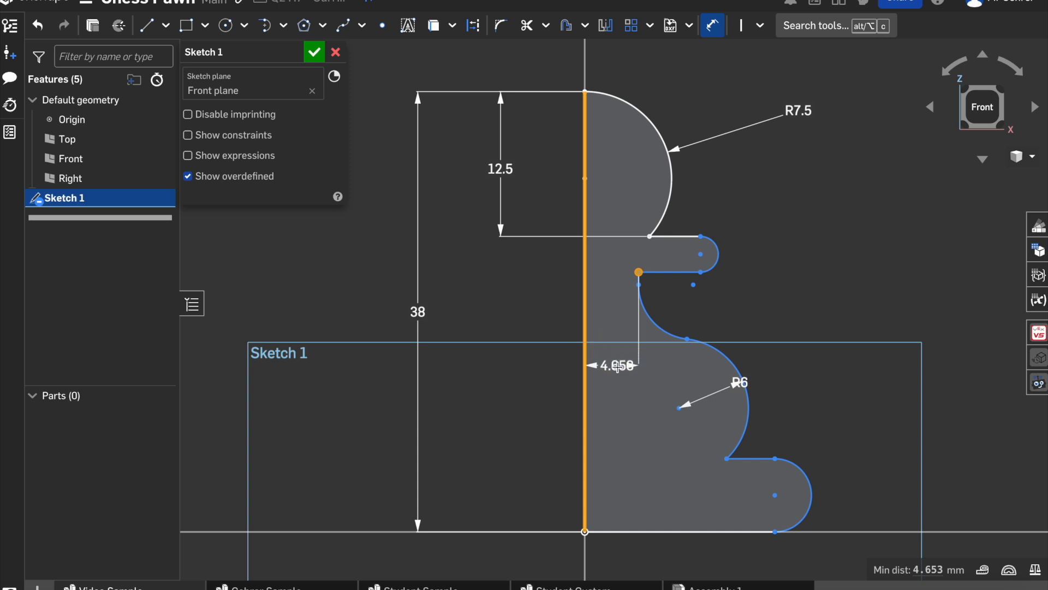
{"action": "left_click", "coordinate": [612, 371]}
{"action": "type", "text": "4"}
{"action": "key", "text": "Return"}
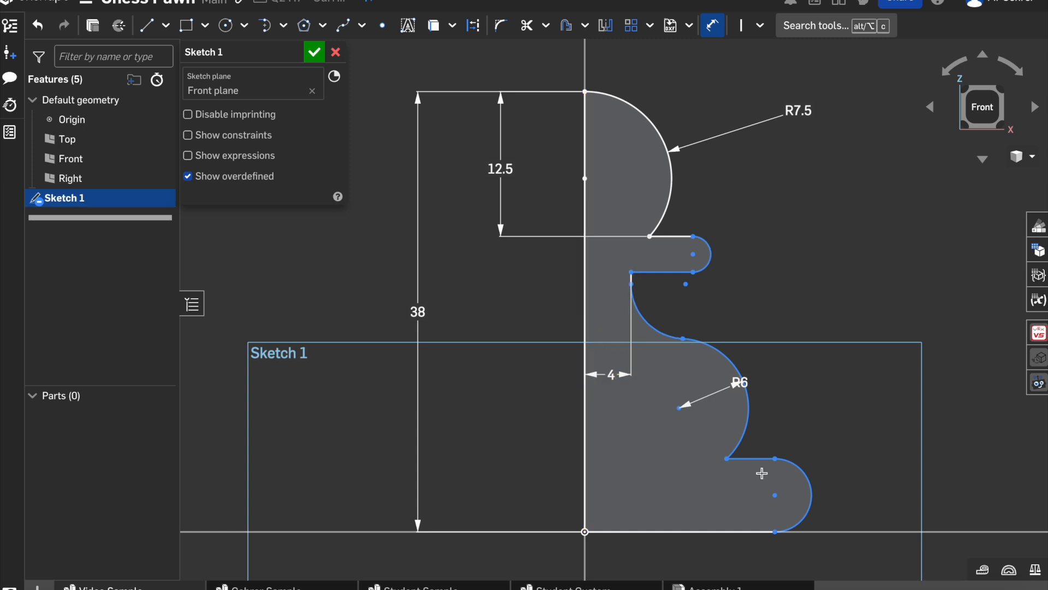
Set the distance from the vertical axis to the inner end of the base's upper line to 6.5 mm.
{"action": "left_click", "coordinate": [726, 459]}
{"action": "left_click", "coordinate": [584, 453]}
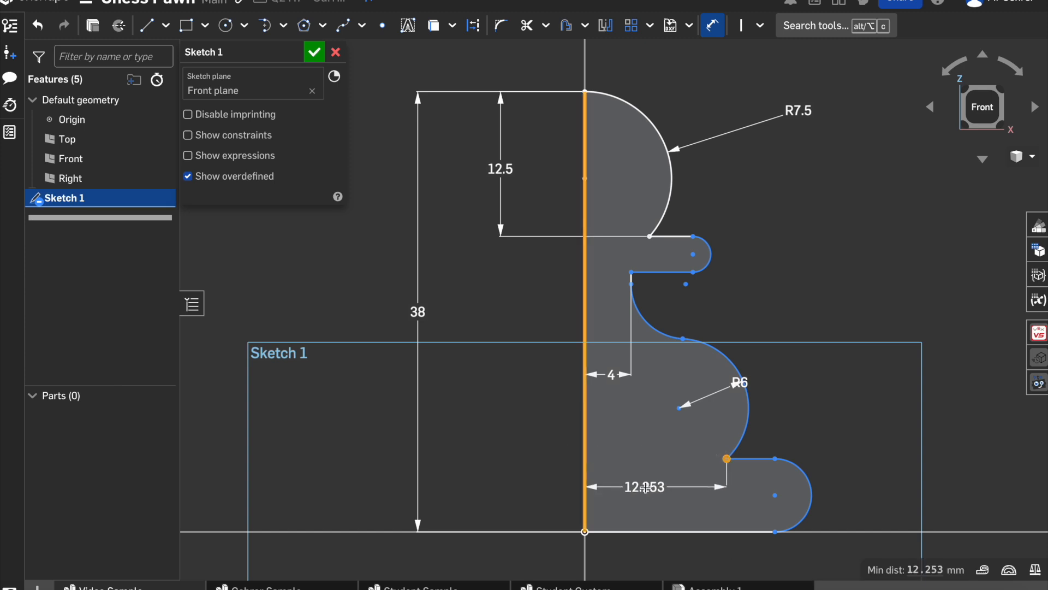
{"action": "left_click", "coordinate": [645, 488]}
{"action": "type", "text": "6"}
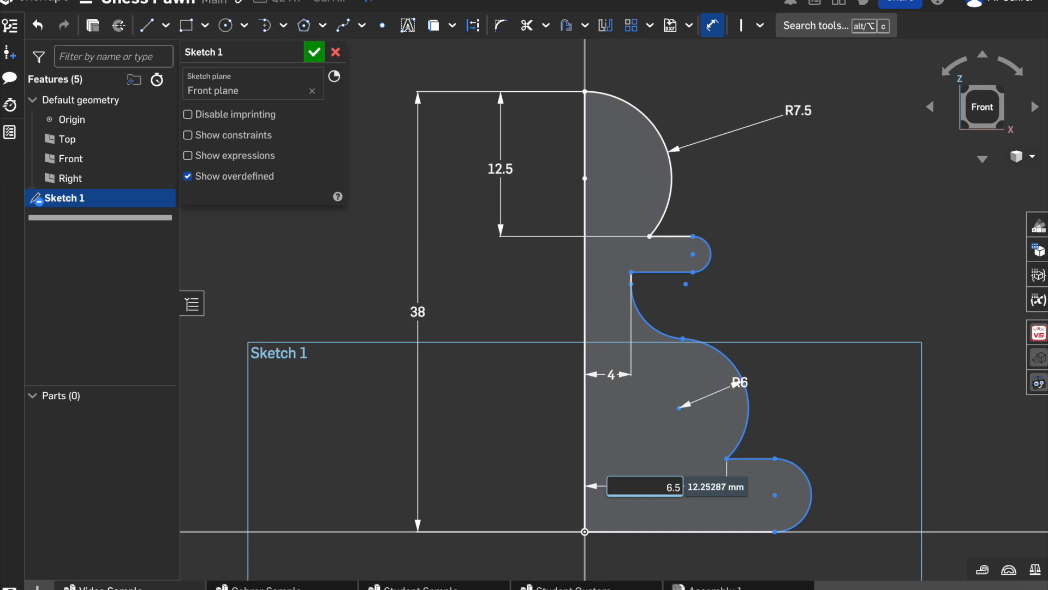
{"action": "type", "text": ".5"}
{"action": "key", "text": "Return"}
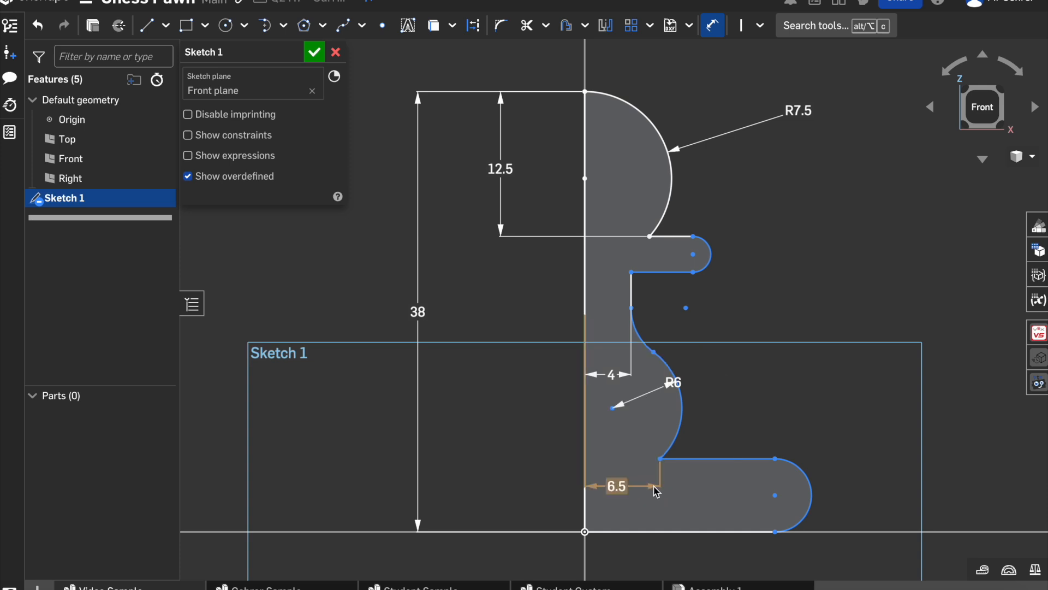
Dimension the bottom line's outer end 9 mm from the axis, and lower the base's upper line to make the base thinner.
{"action": "left_click", "coordinate": [775, 531]}
{"action": "left_click", "coordinate": [586, 509]}
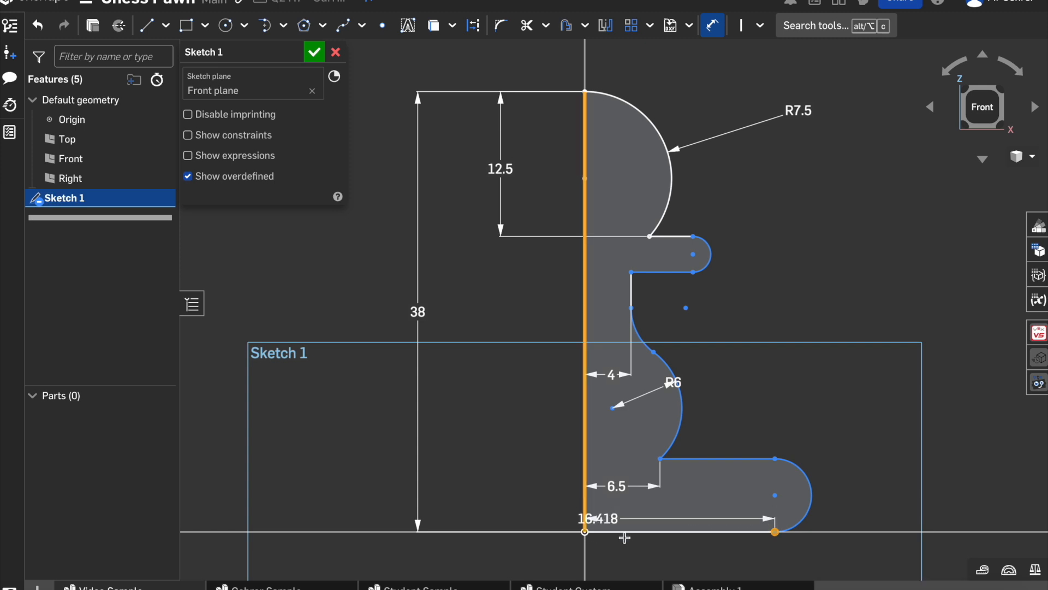
{"action": "left_click", "coordinate": [664, 547]}
{"action": "key", "text": "Return"}
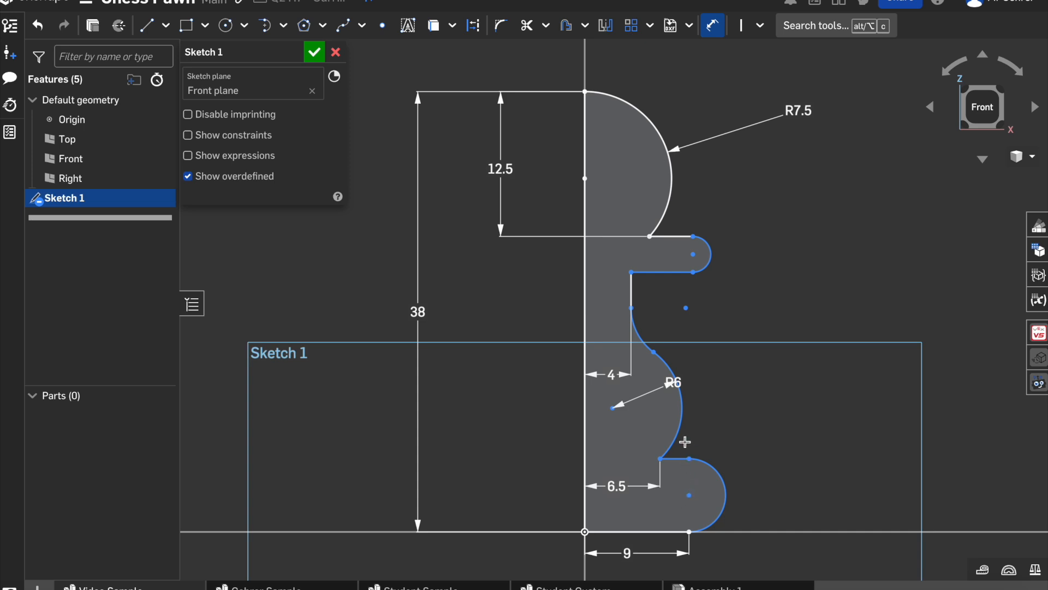
{"action": "key", "text": "Escape"}
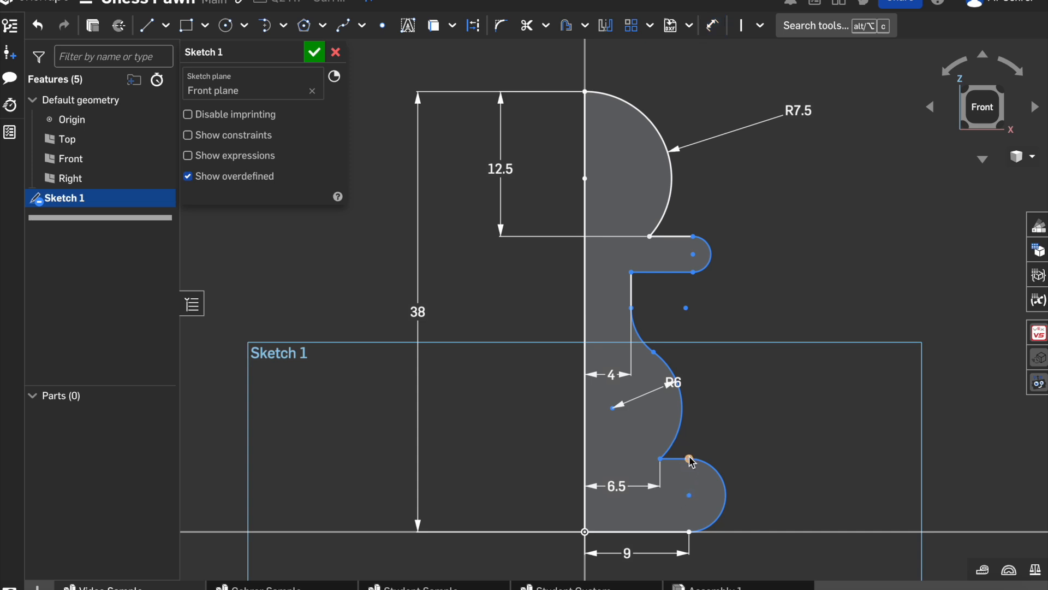
{"action": "left_click_drag", "start_coordinate": [689, 459], "coordinate": [691, 492]}
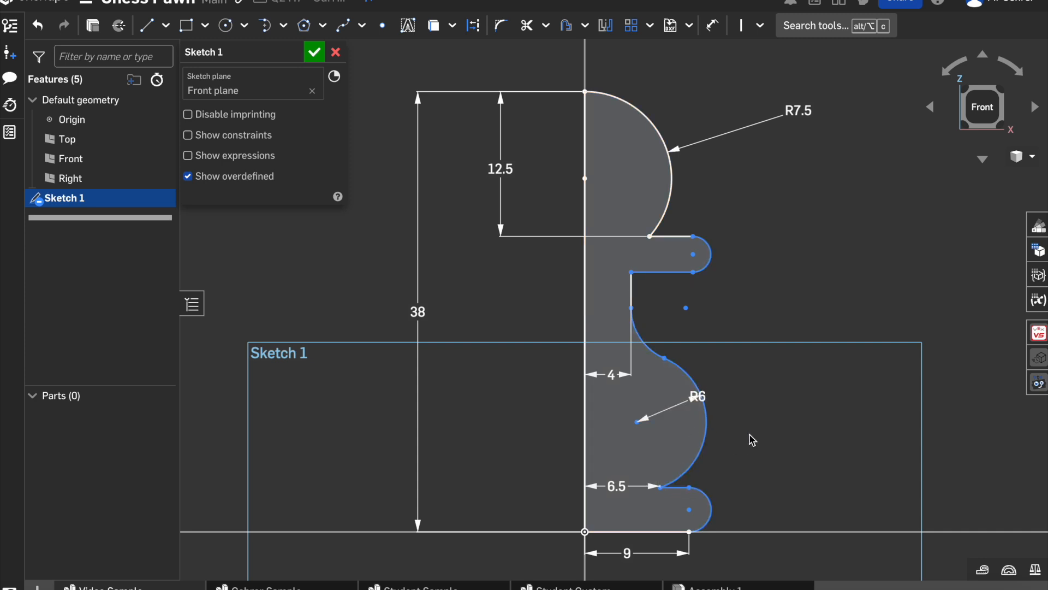
Set the neck arc's radius to 15 mm and move its upper end down below the collar.
{"action": "key", "text": "d"}
{"action": "left_click", "coordinate": [645, 341]}
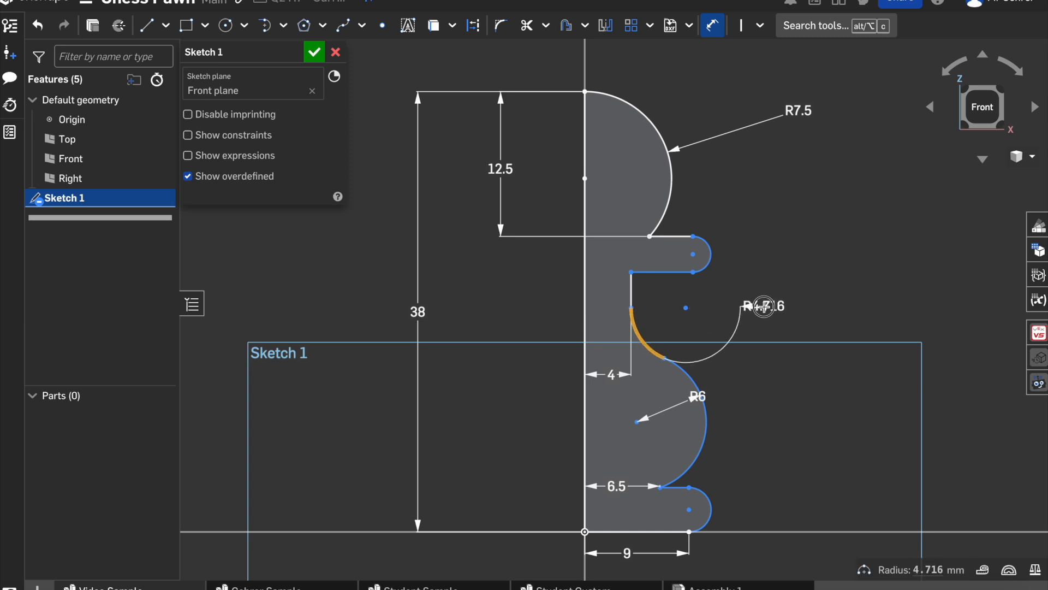
{"action": "left_click", "coordinate": [763, 306]}
{"action": "type", "text": "15"}
{"action": "key", "text": "Return"}
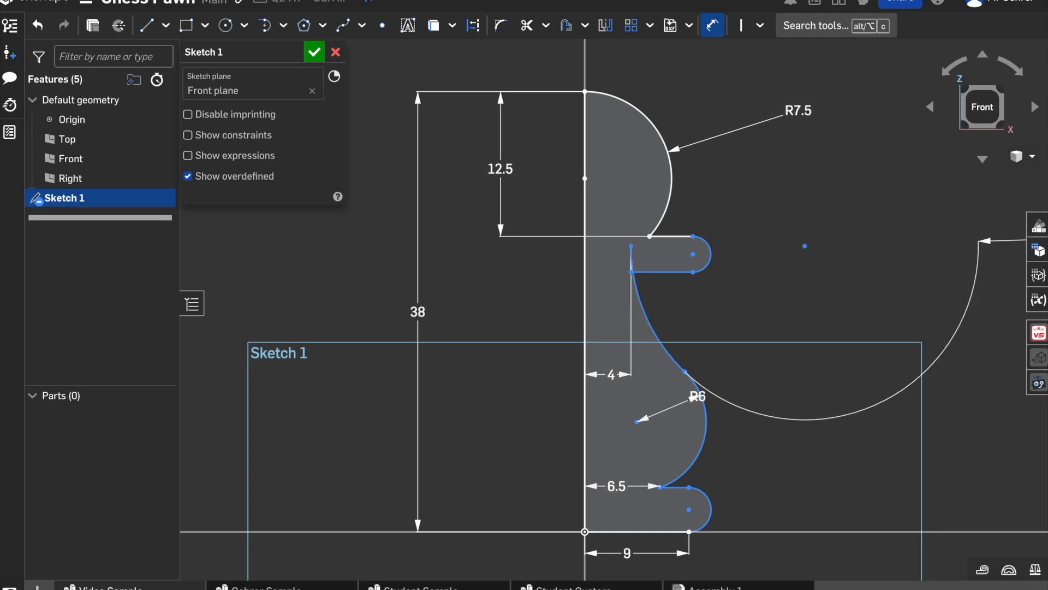
{"action": "key", "text": "Escape"}
{"action": "left_click_drag", "start_coordinate": [632, 247], "coordinate": [632, 295]}
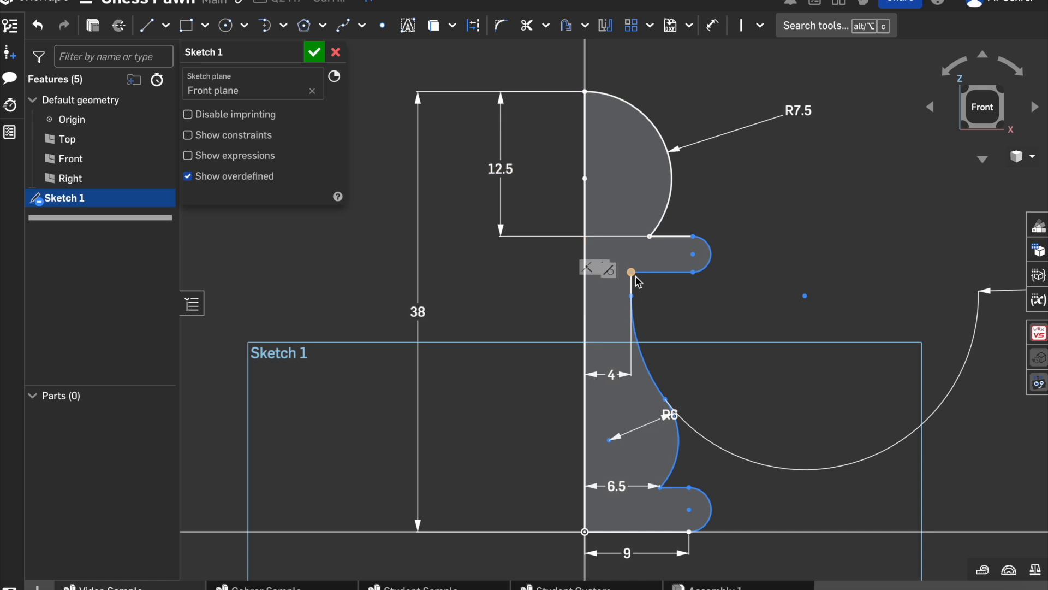
Pull the collar's rounded end inward and set the length of the collar's lower line to 3 mm.
{"action": "left_click_drag", "start_coordinate": [694, 272], "coordinate": [668, 277]}
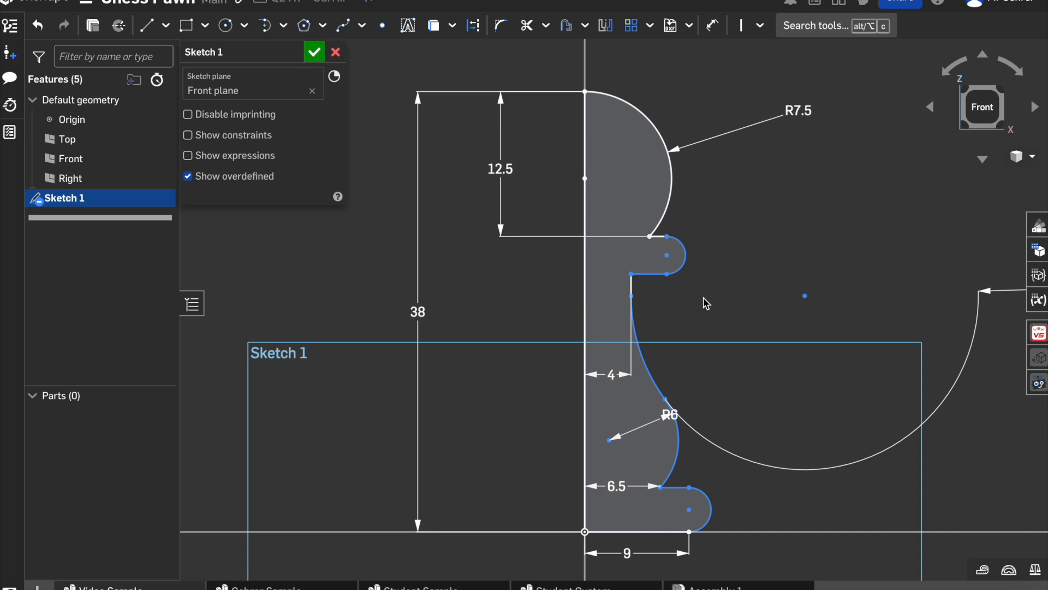
{"action": "key", "text": "d"}
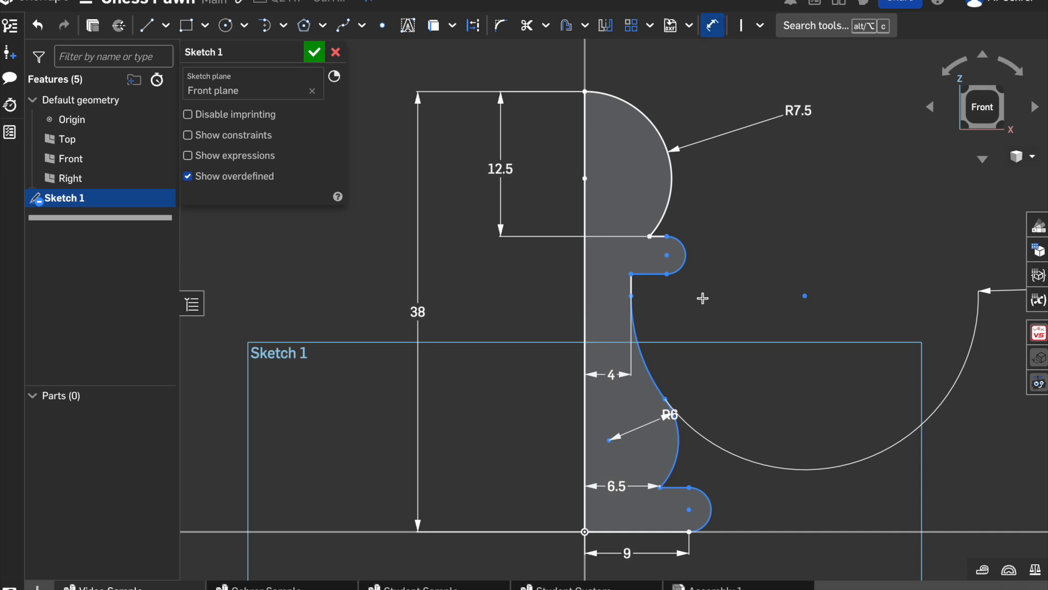
{"action": "left_click", "coordinate": [631, 273]}
{"action": "left_click", "coordinate": [668, 274]}
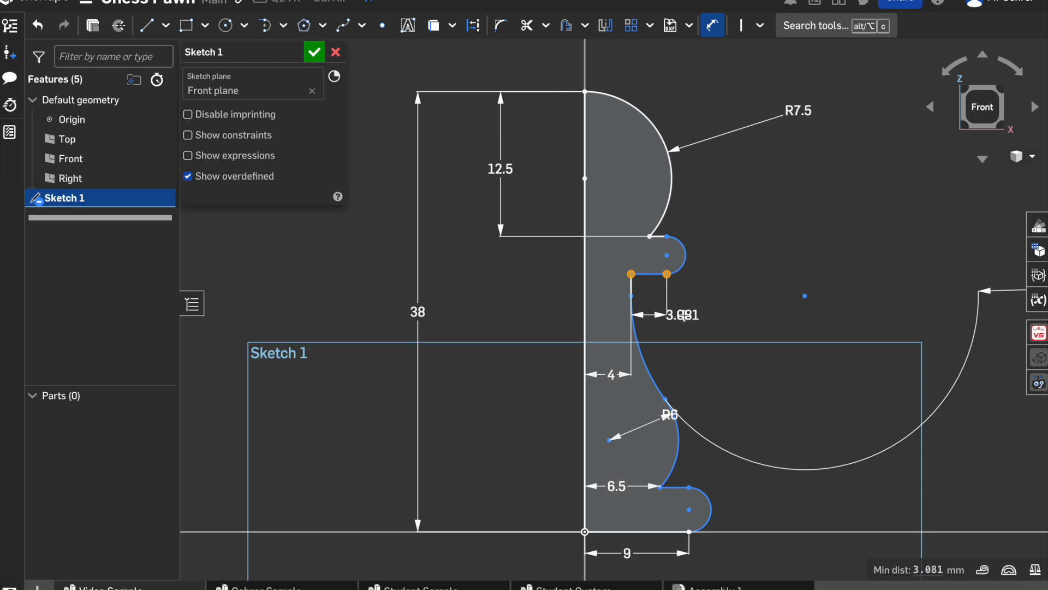
{"action": "left_click", "coordinate": [701, 314]}
{"action": "type", "text": "3"}
{"action": "key", "text": "Return"}
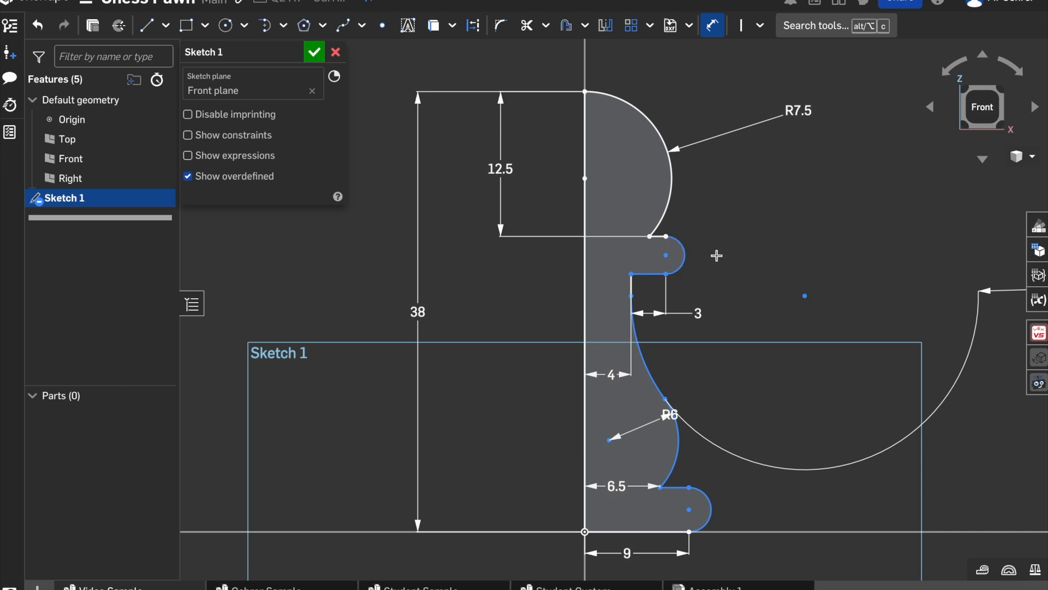
Make the end arcs of the collar and the base equal in radius.
{"action": "left_click", "coordinate": [760, 26]}
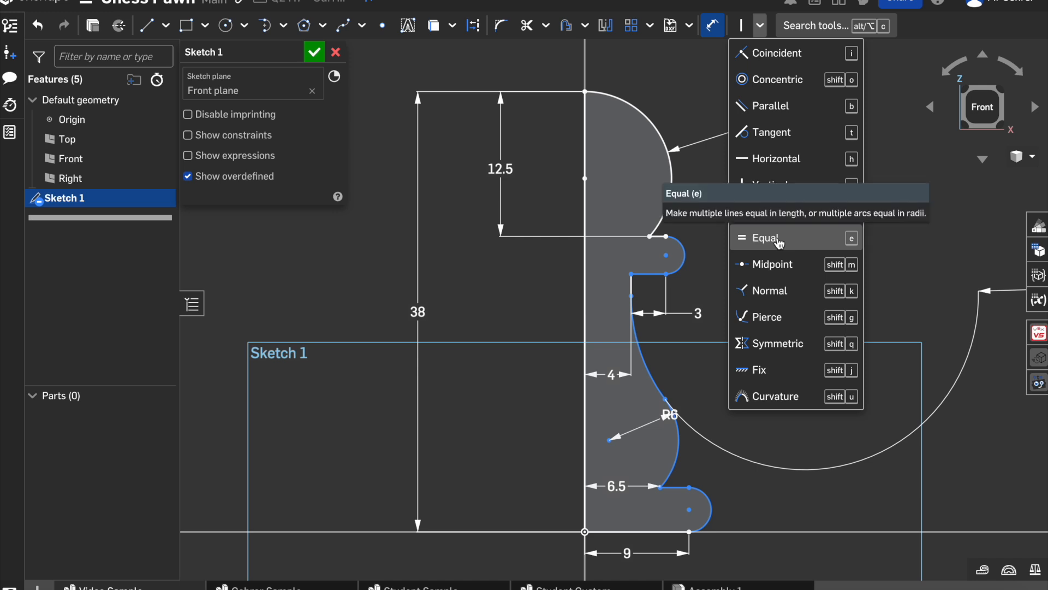
{"action": "left_click", "coordinate": [762, 237]}
{"action": "left_click", "coordinate": [679, 249]}
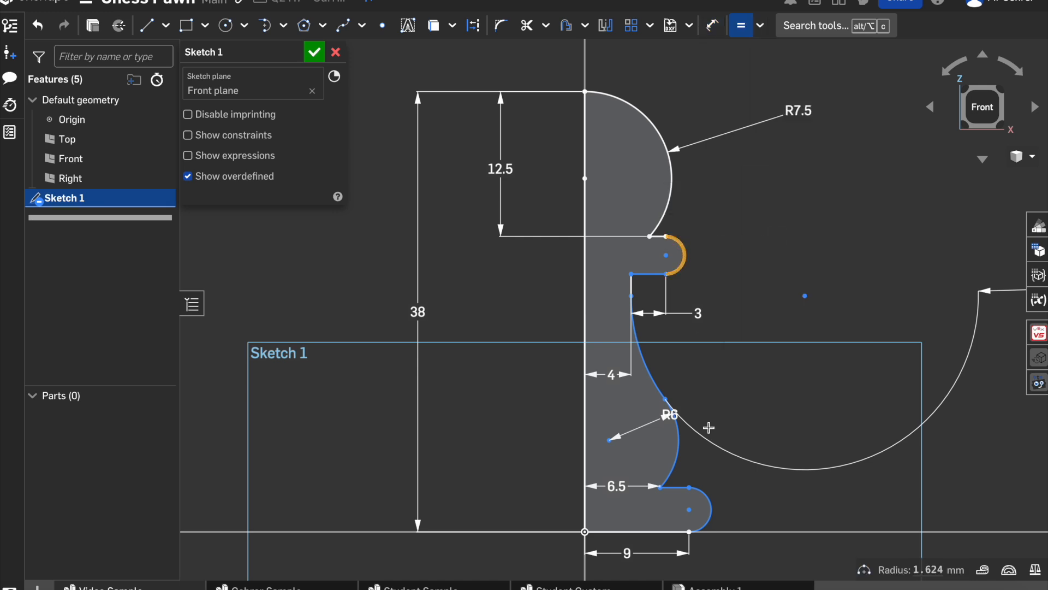
{"action": "left_click", "coordinate": [710, 502]}
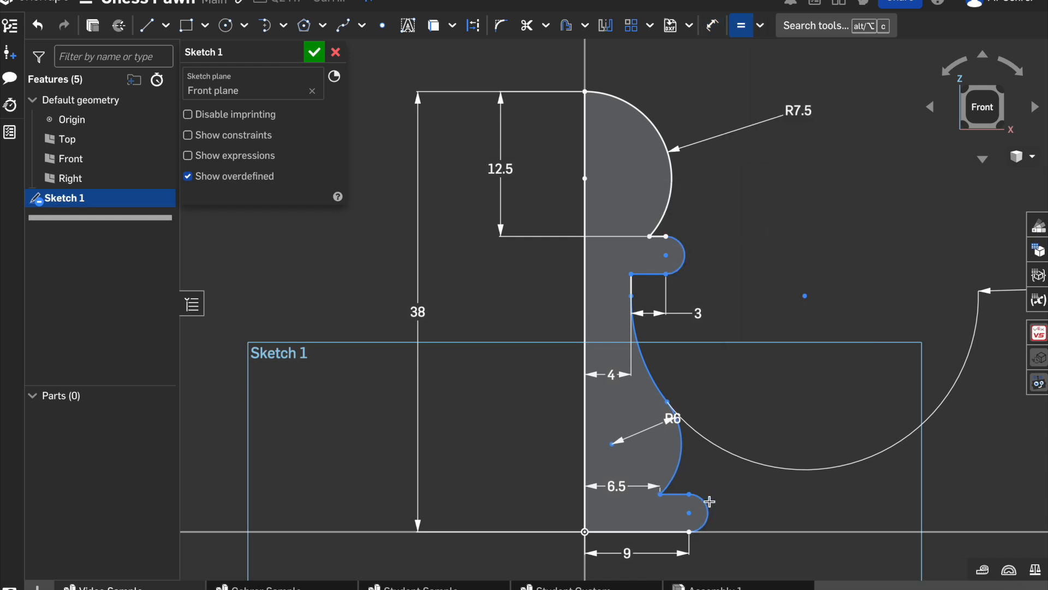
Set the radius of the collar's end arc to 1.5 mm.
{"action": "key", "text": "d"}
{"action": "left_click", "coordinate": [684, 256]}
{"action": "left_click", "coordinate": [766, 221]}
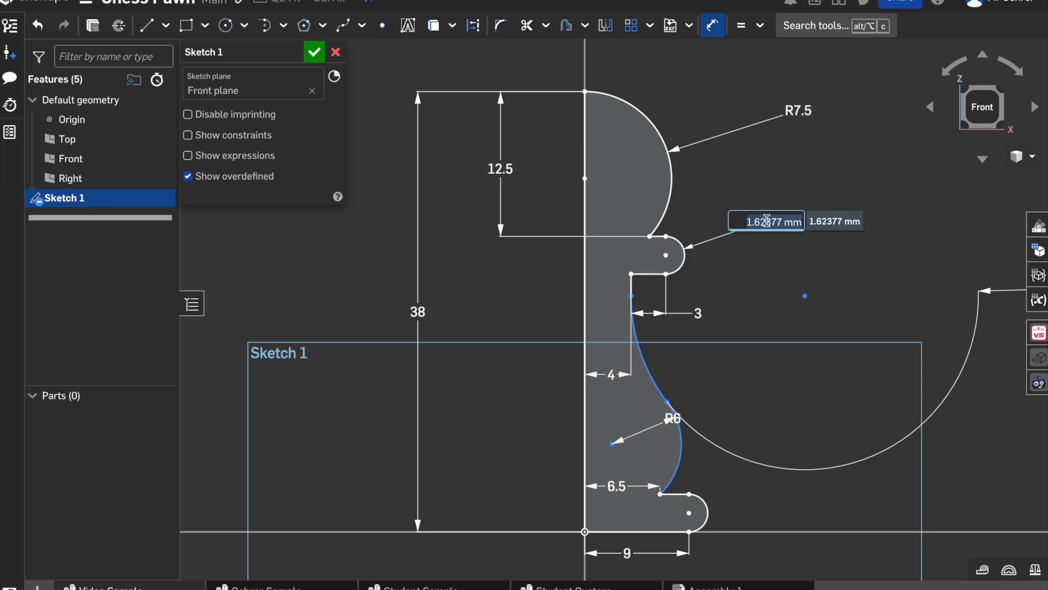
{"action": "type", "text": "1.5"}
{"action": "key", "text": "Return"}
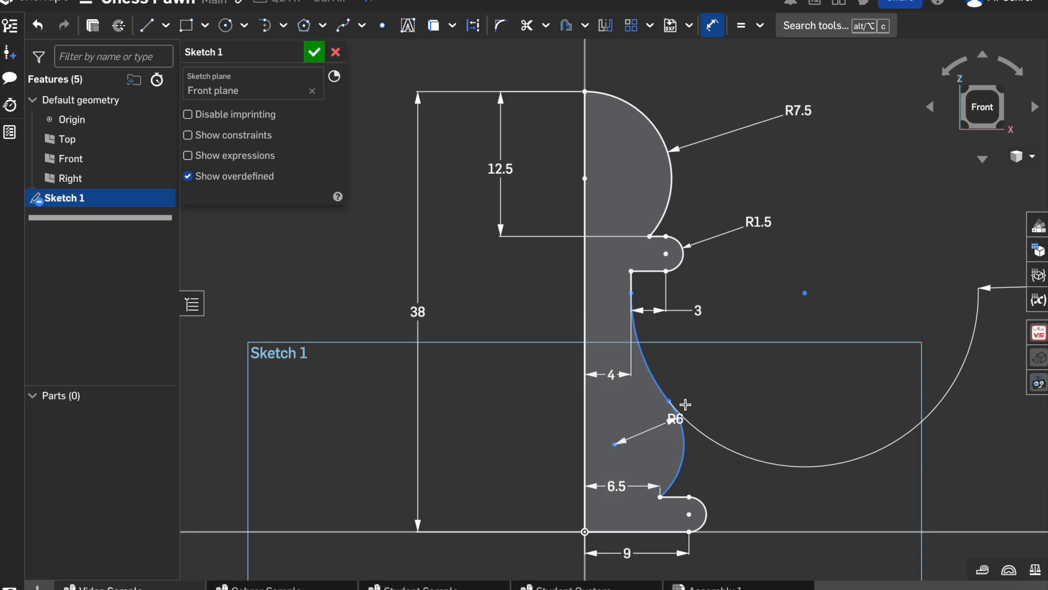
Draw a vertical construction line about 10.5 mm up from the outer end of the base's upper line and make the body arc tangent to it.
{"action": "key", "text": "l"}
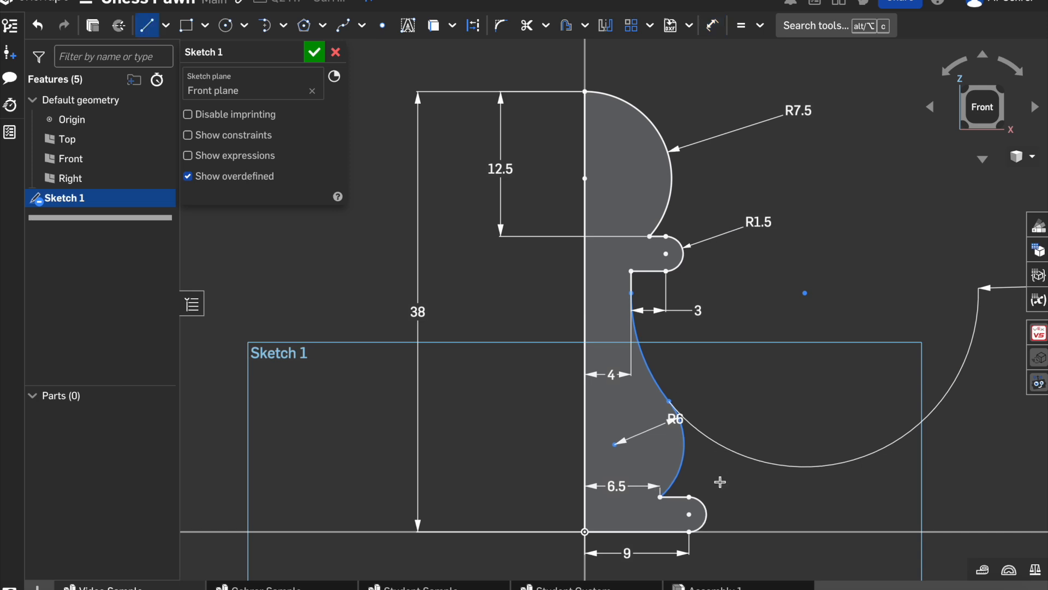
{"action": "key", "text": "d"}
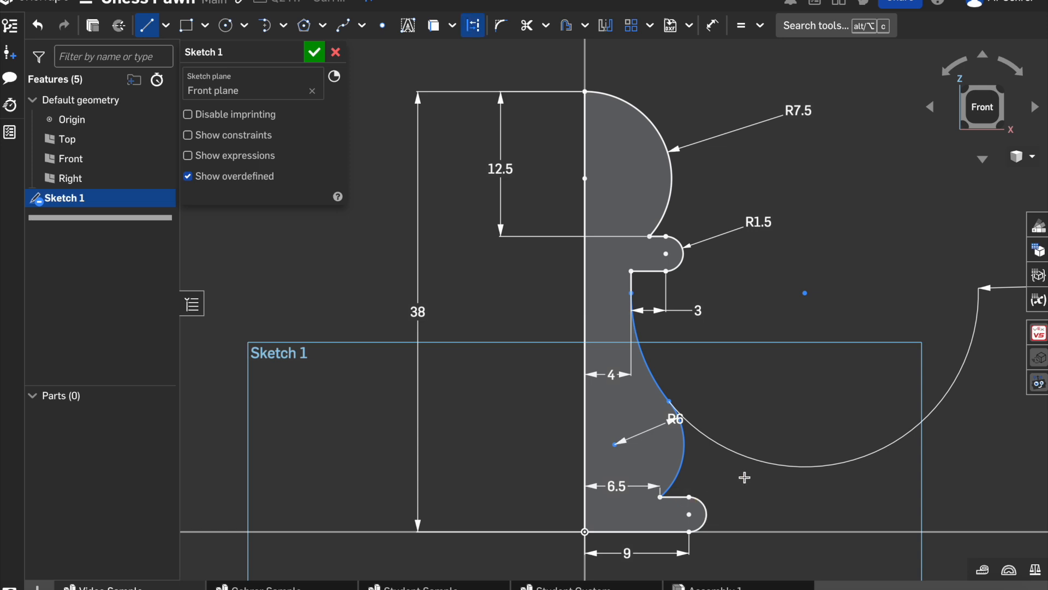
{"action": "left_click", "coordinate": [689, 496]}
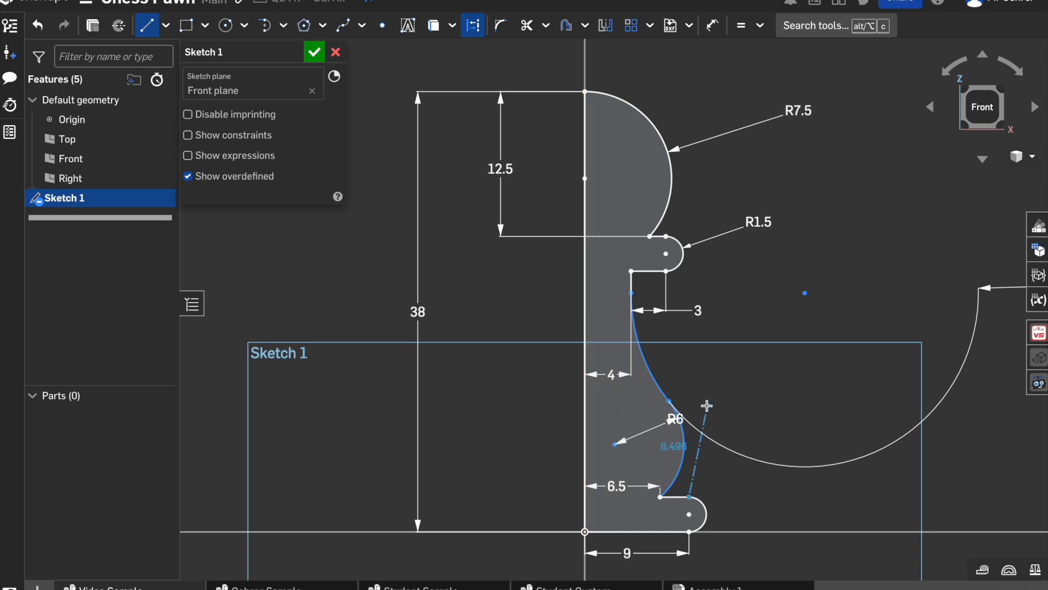
{"action": "left_click", "coordinate": [691, 377]}
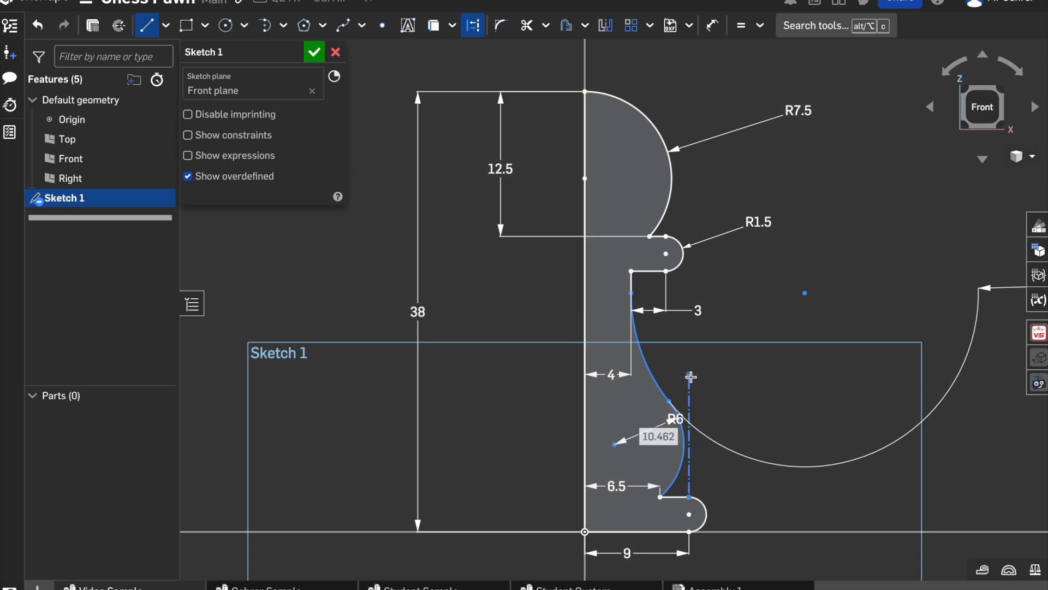
{"action": "key", "text": "Escape"}
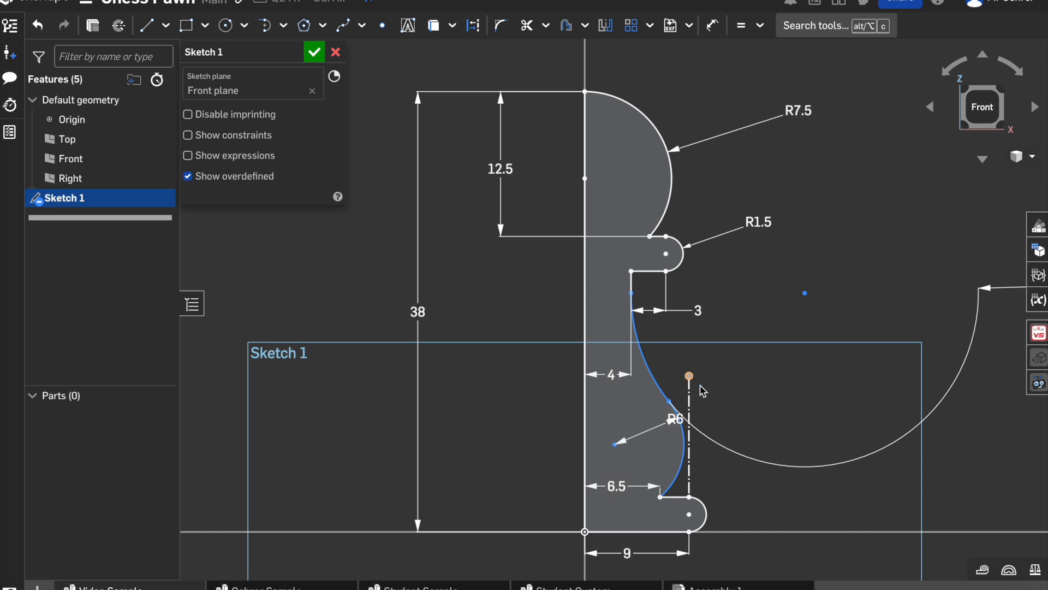
{"action": "key", "text": "t"}
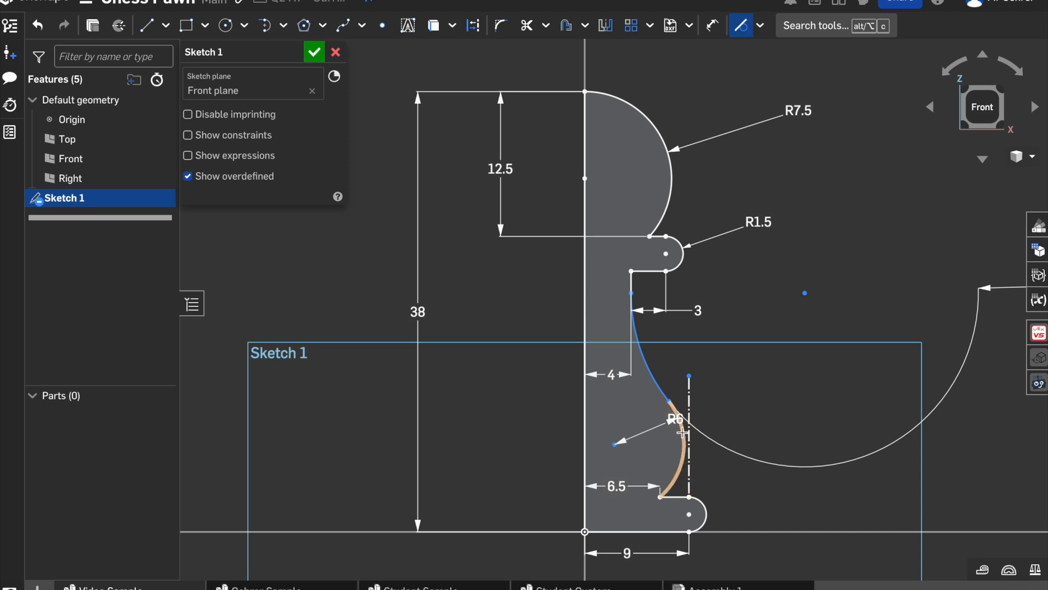
{"action": "left_click", "coordinate": [689, 436]}
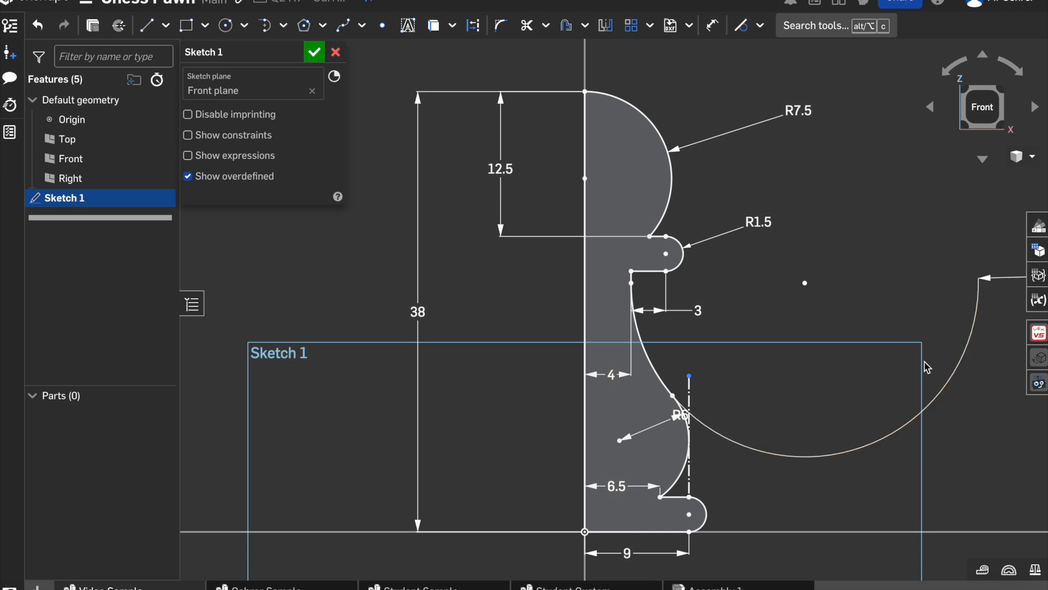
Reposition the labels of the neck arc's R15 and body arc's R6 dimensions so that both are readable near the profile.
{"action": "scroll", "coordinate": [942, 349], "scroll_direction": "down", "scroll_amount": 4}
{"action": "mouse_move", "coordinate": [980, 326]}
{"action": "left_mouse_down"}
{"action": "mouse_move", "coordinate": [878, 351]}
{"action": "mouse_move", "coordinate": [845, 345]}
{"action": "left_mouse_up"}
{"action": "scroll", "coordinate": [842, 370], "scroll_direction": "up", "scroll_amount": 3}
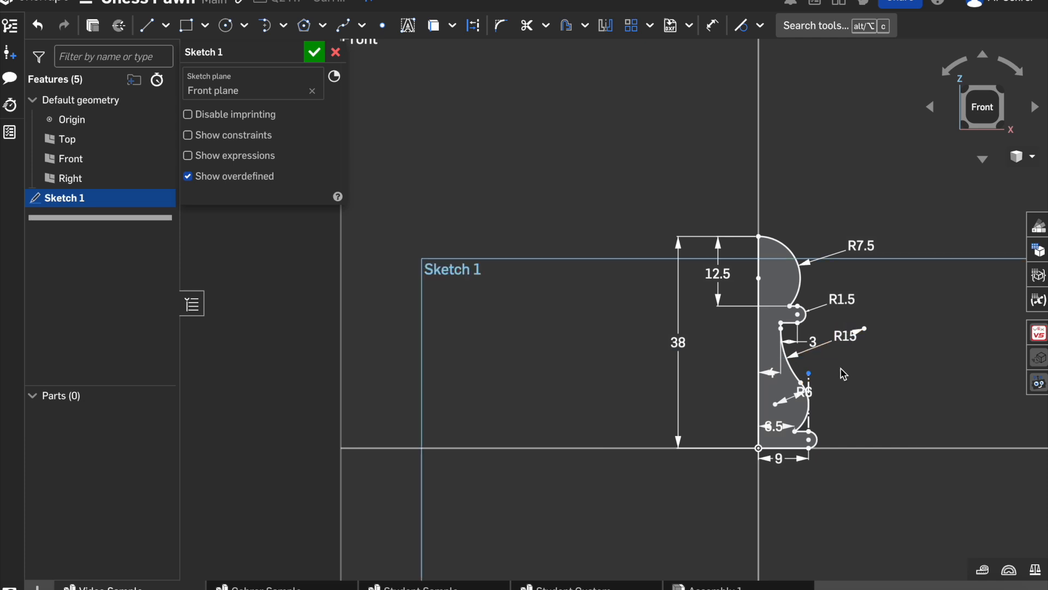
{"action": "scroll", "coordinate": [844, 373], "scroll_direction": "up", "scroll_amount": 2}
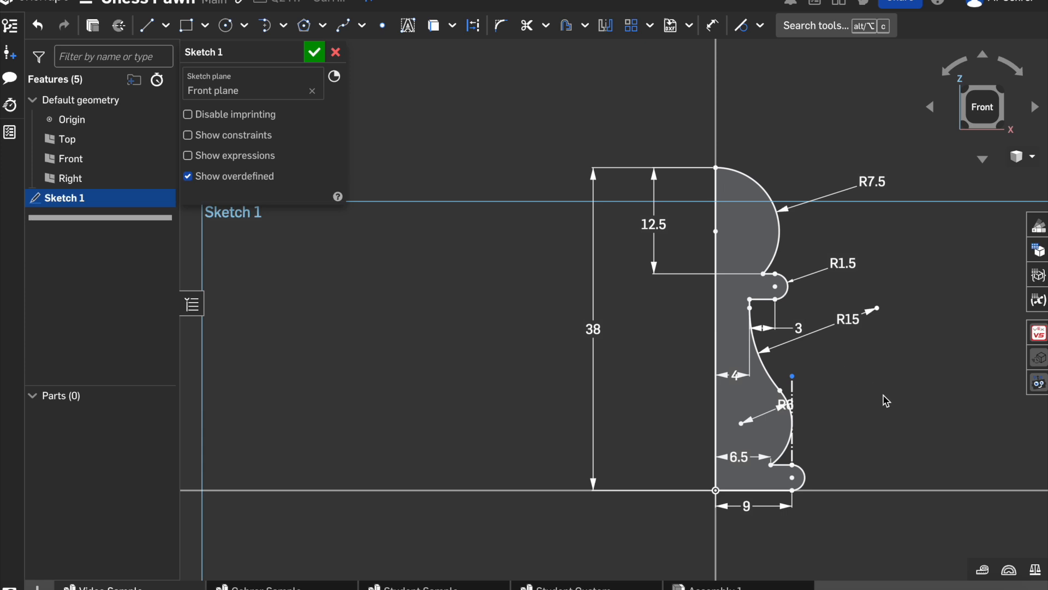
{"action": "left_click_drag", "start_coordinate": [784, 407], "coordinate": [755, 409]}
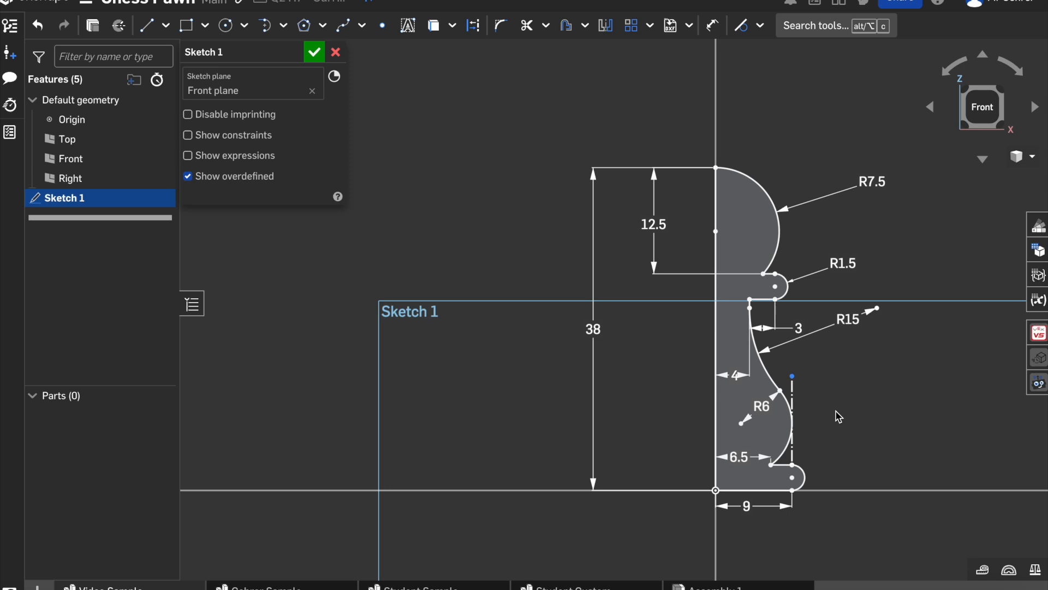
Finish the sketch and revolve the profile a full turn about its vertical axis line as a new solid.
{"action": "left_click", "coordinate": [313, 54]}
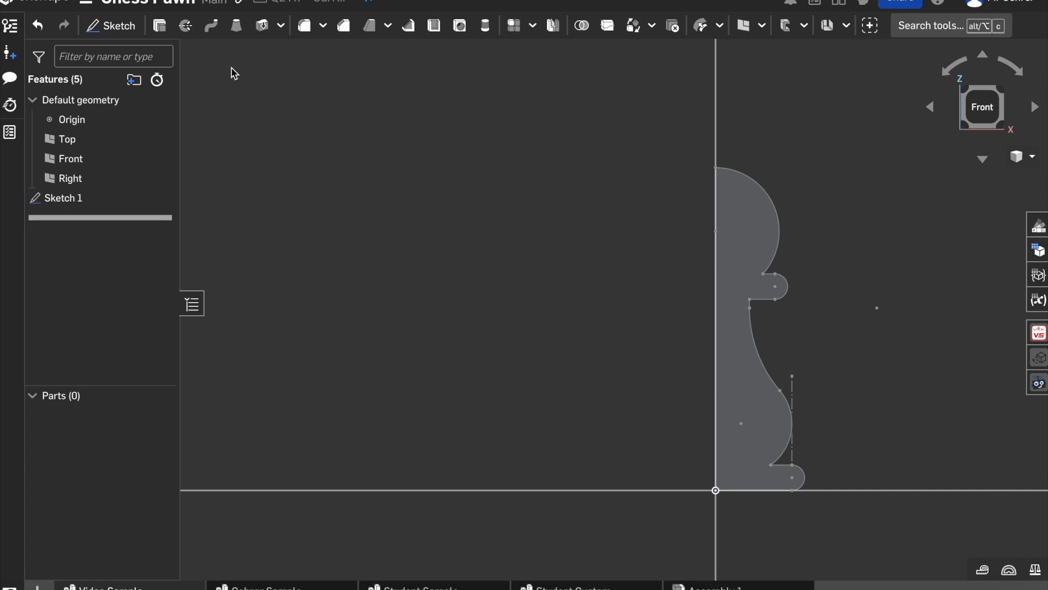
{"action": "left_click", "coordinate": [185, 25]}
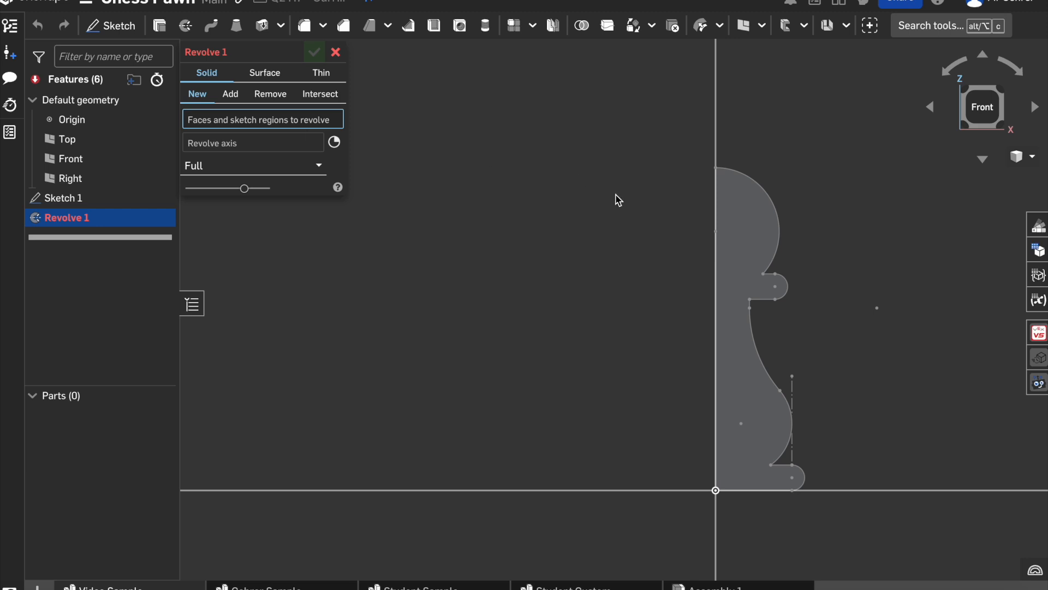
{"action": "left_click", "coordinate": [741, 215]}
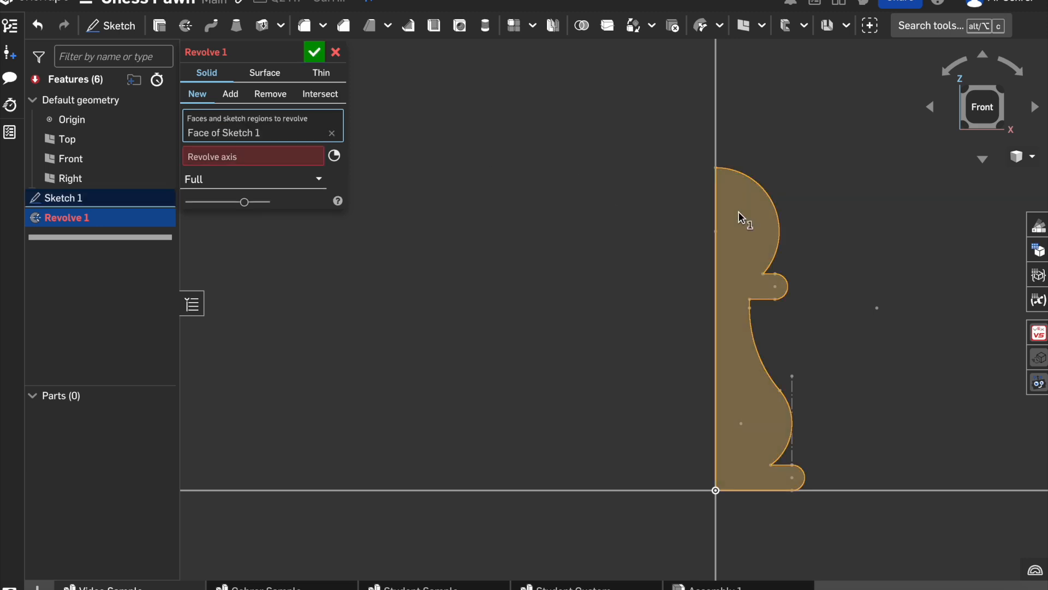
{"action": "left_click", "coordinate": [249, 158]}
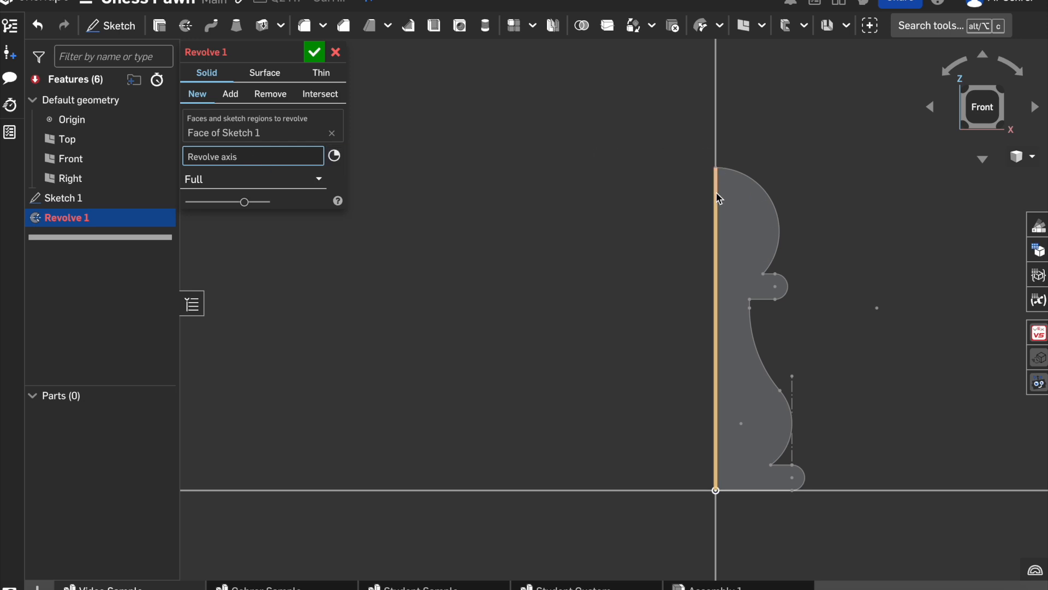
{"action": "left_click", "coordinate": [715, 206]}
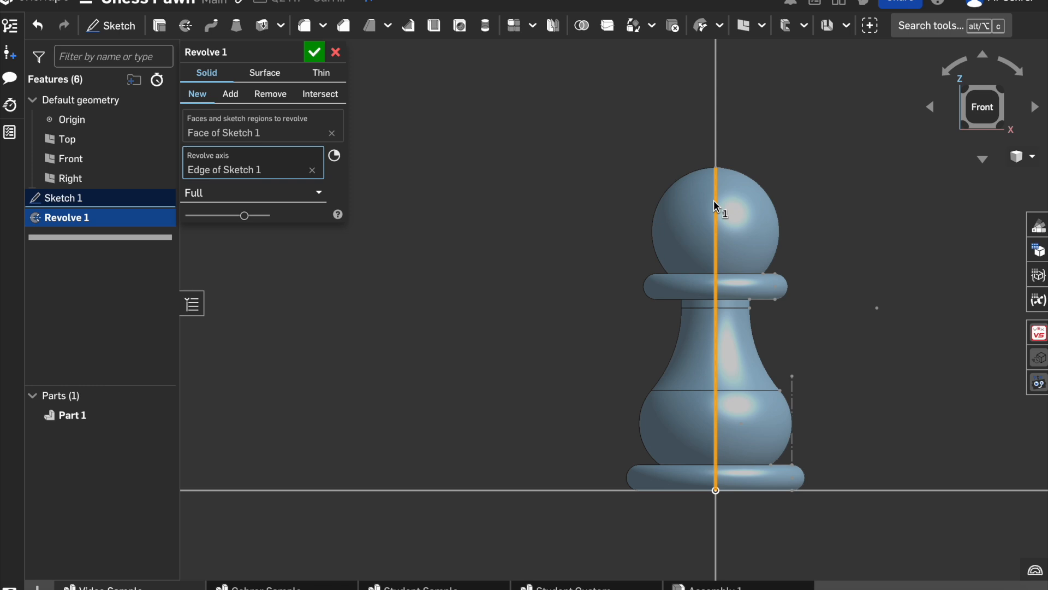
{"action": "left_click", "coordinate": [313, 52]}
Examine the revolved pawn up close in the isometric view.
{"action": "left_click", "coordinate": [1032, 158]}
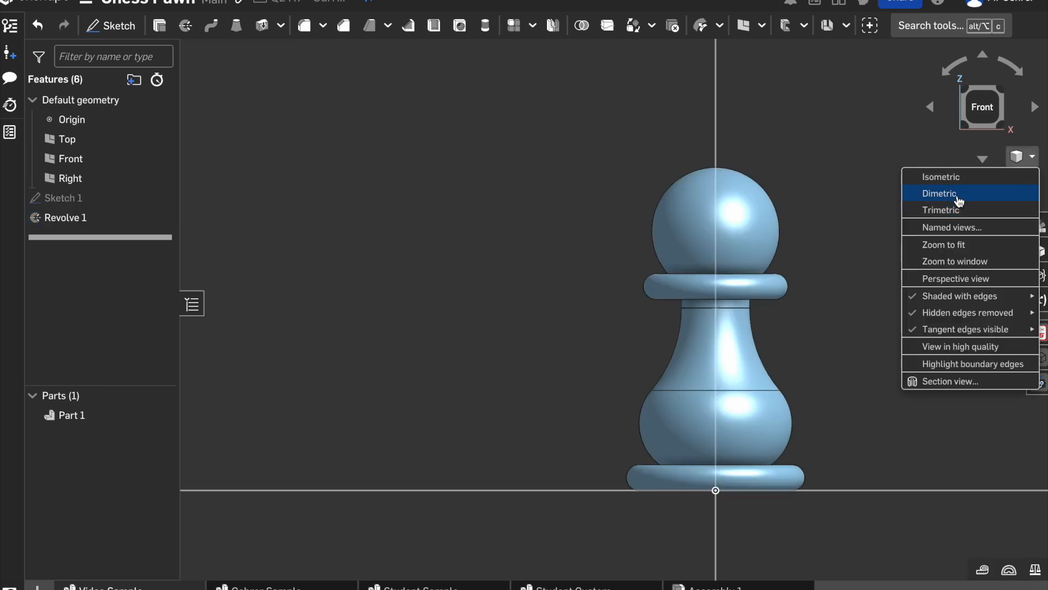
{"action": "left_click", "coordinate": [945, 176]}
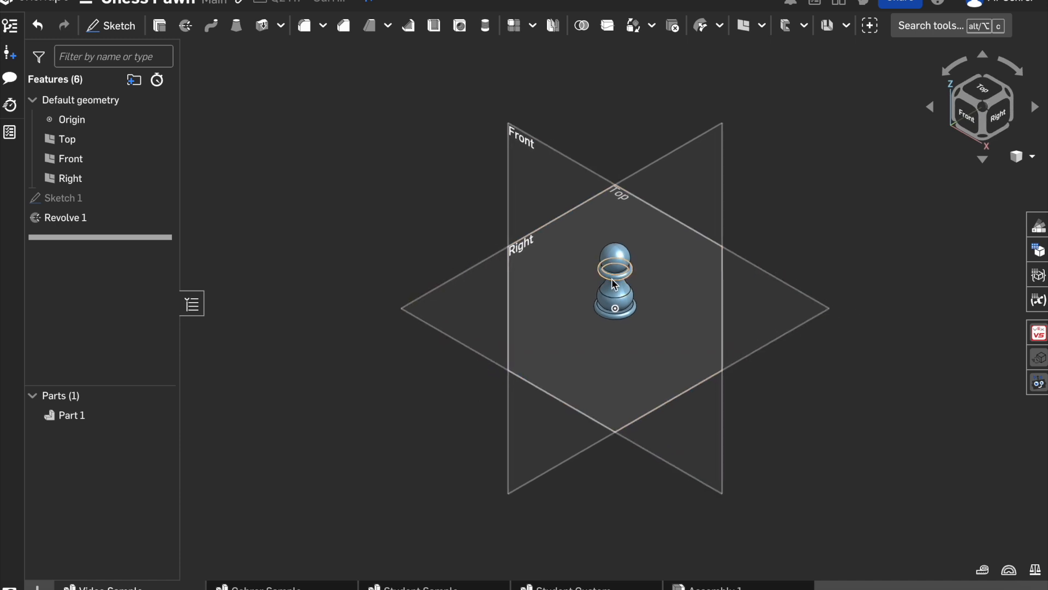
{"action": "scroll", "coordinate": [609, 281], "scroll_direction": "up", "scroll_amount": 5}
{"action": "scroll", "coordinate": [611, 282], "scroll_direction": "up", "scroll_amount": 1}
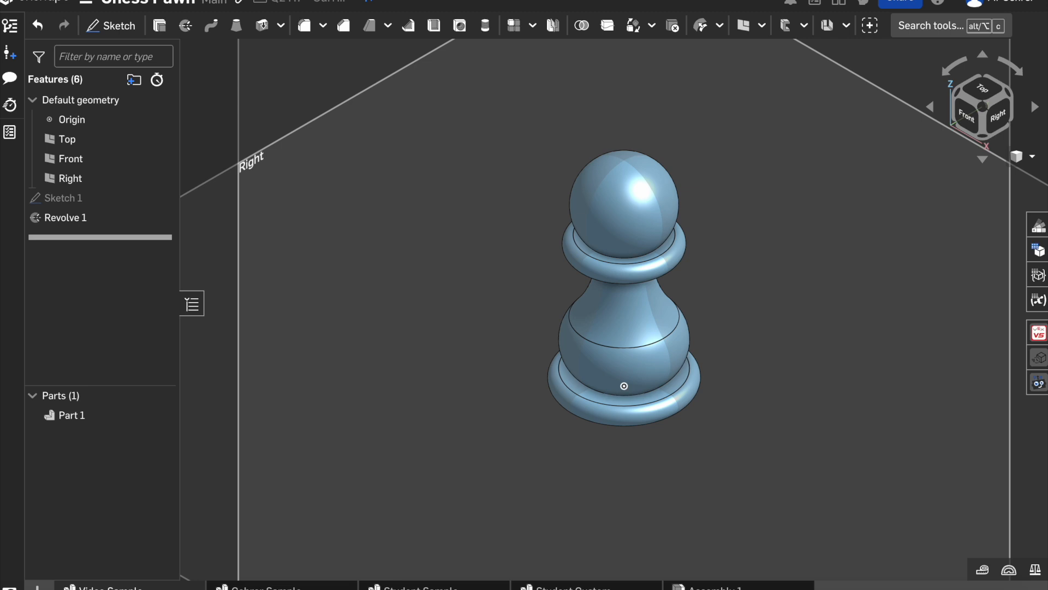
In the document's second sample Part Studio, close the open sketch and show the hidden pawn part.
{"action": "left_click", "coordinate": [273, 586]}
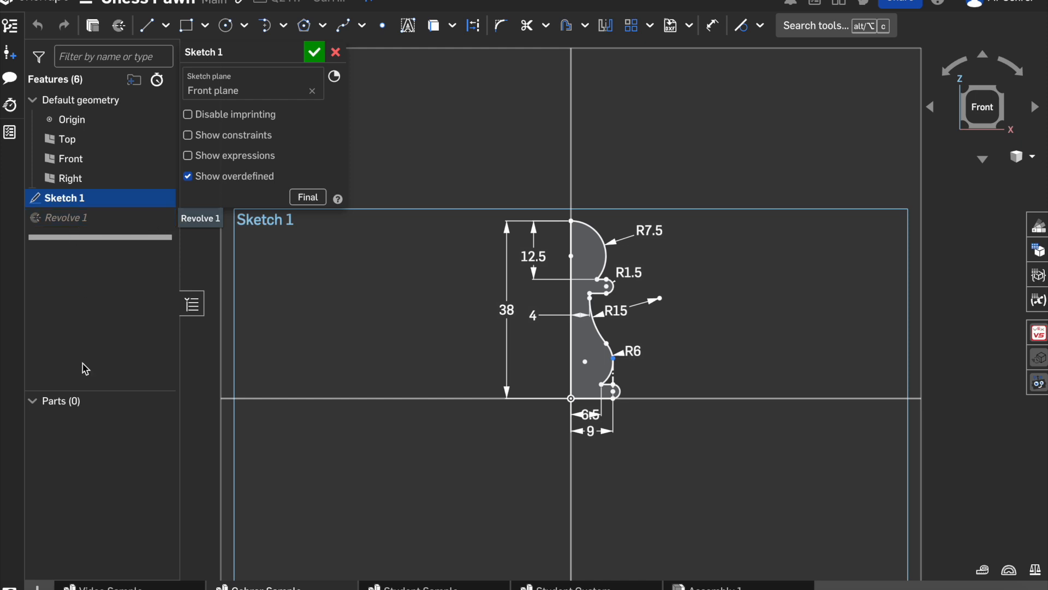
{"action": "left_click", "coordinate": [313, 54]}
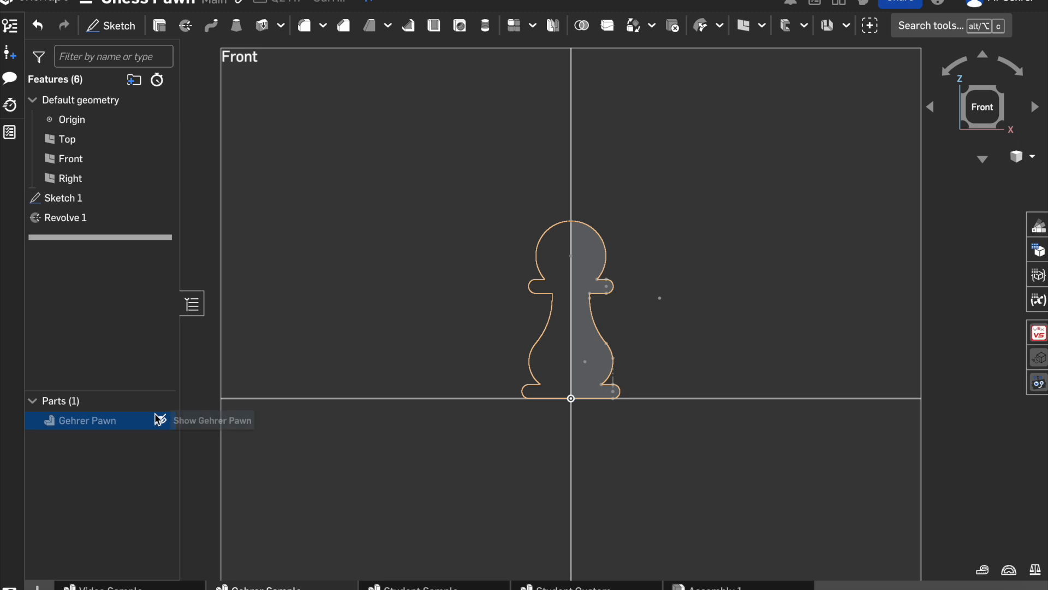
{"action": "left_click", "coordinate": [160, 420]}
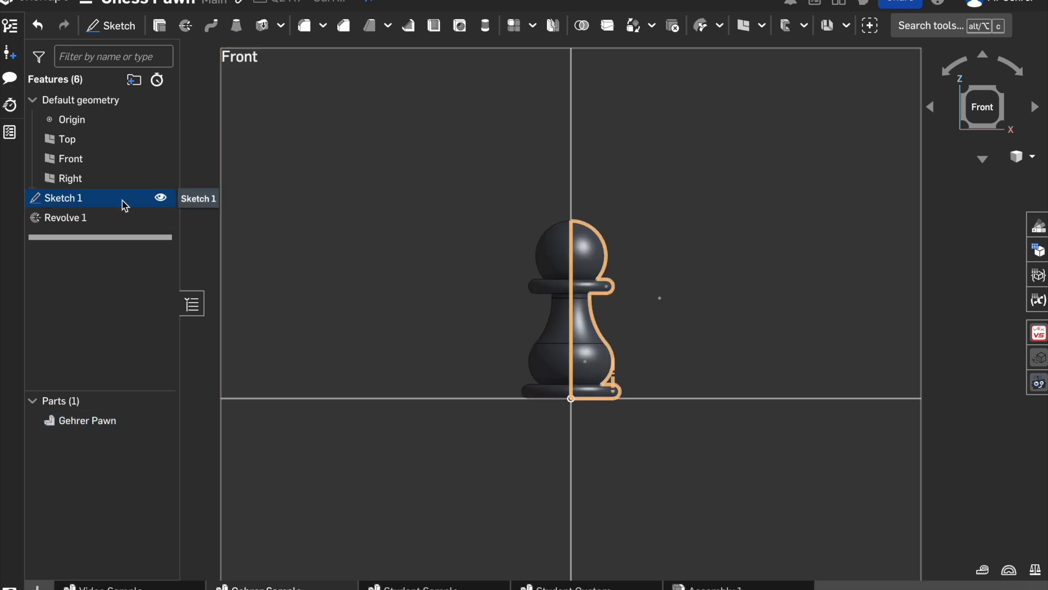
Look at the Student Sample and Student Custom Part Studios, viewing the custom one from the front.
{"action": "left_click", "coordinate": [424, 586]}
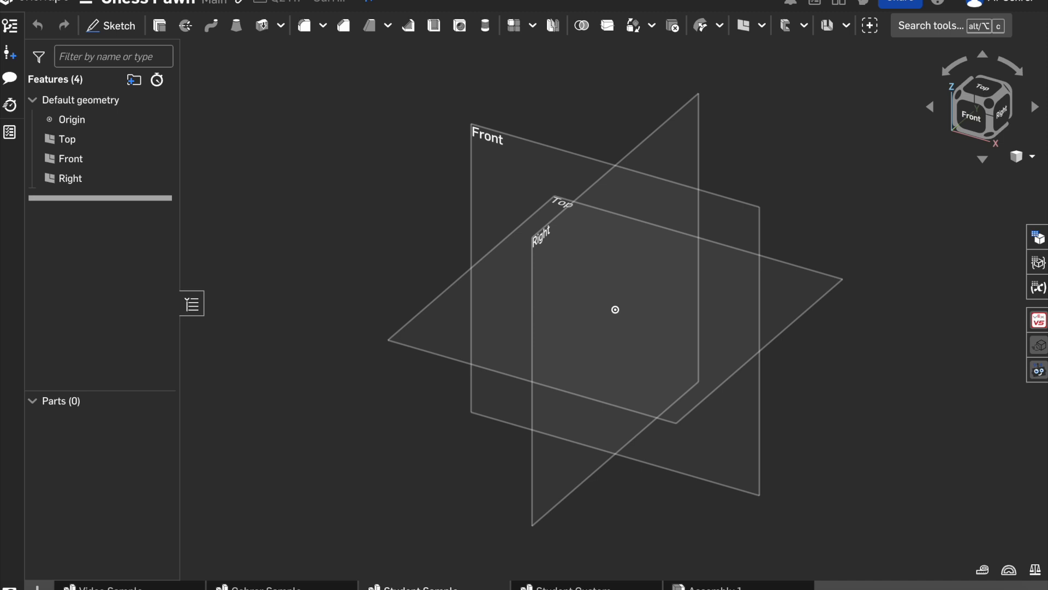
{"action": "key", "text": "1"}
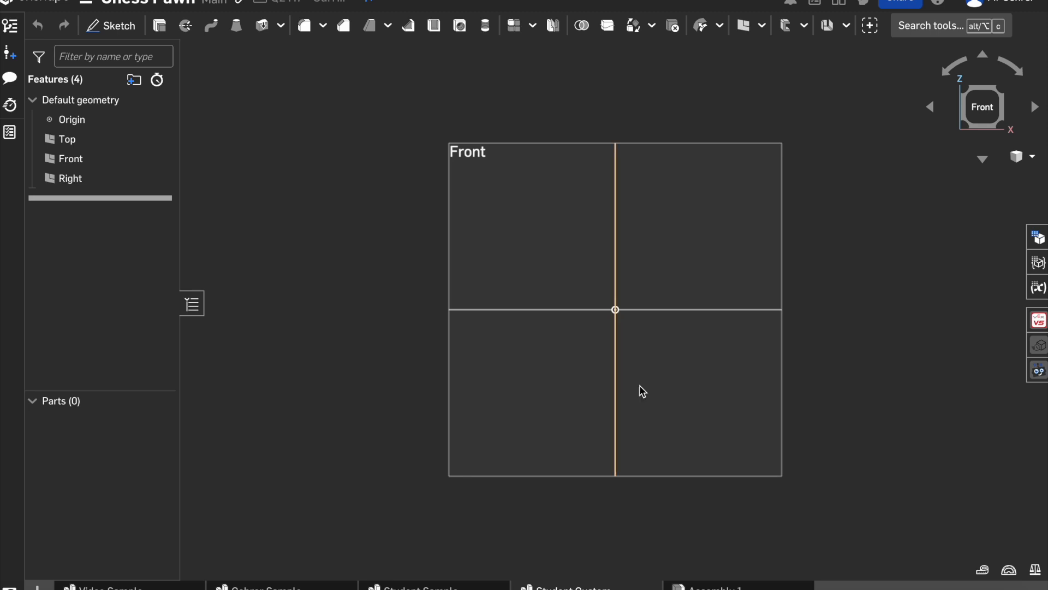
{"action": "mouse_move", "coordinate": [709, 573]}
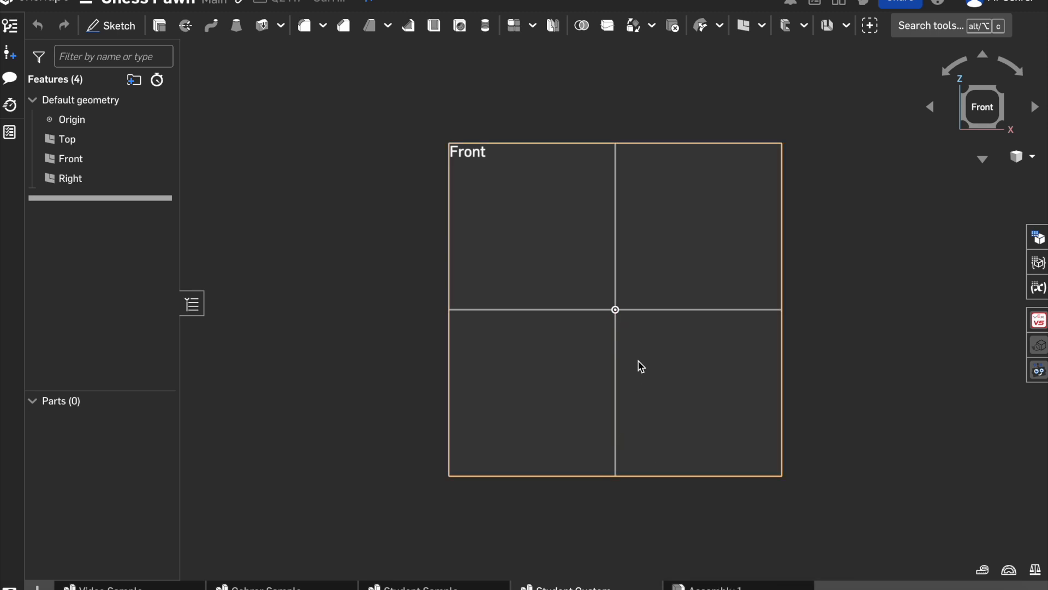